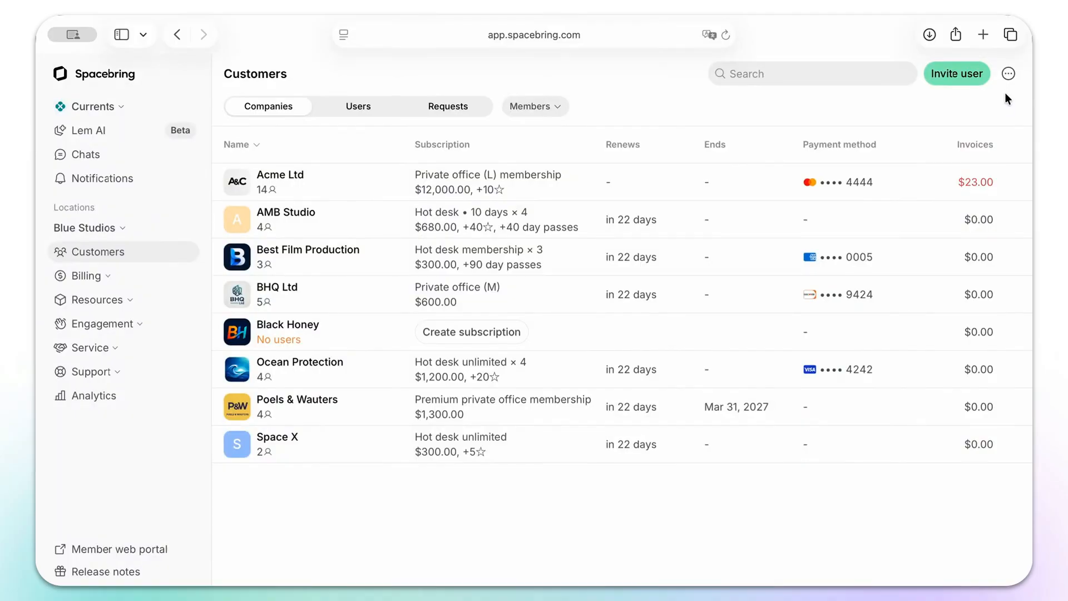
- Open the form for creating multiple companies at once from the Customers page
click(1008, 73)
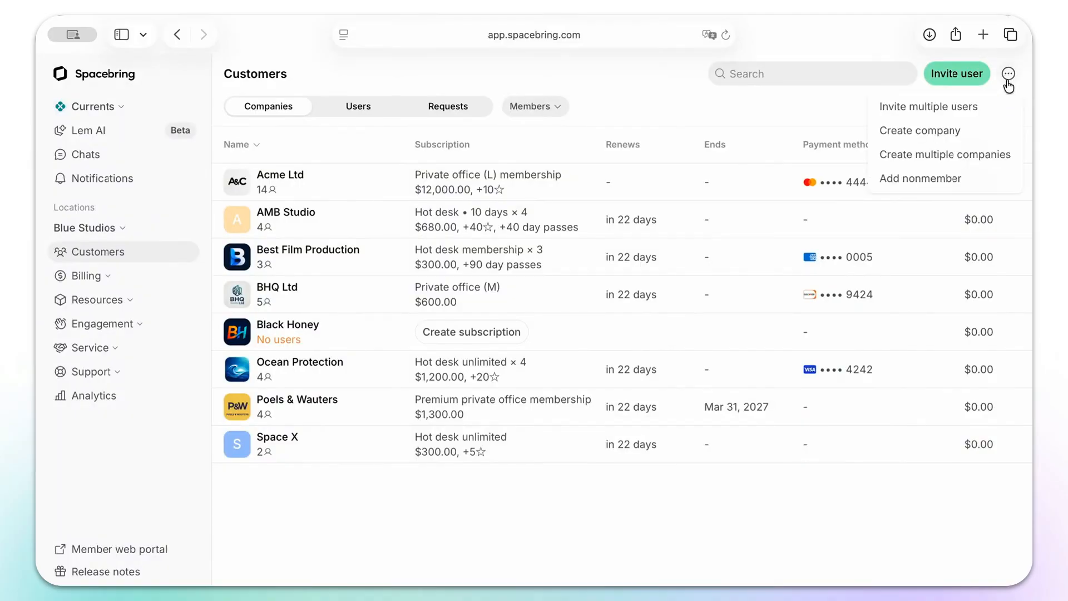
click(989, 159)
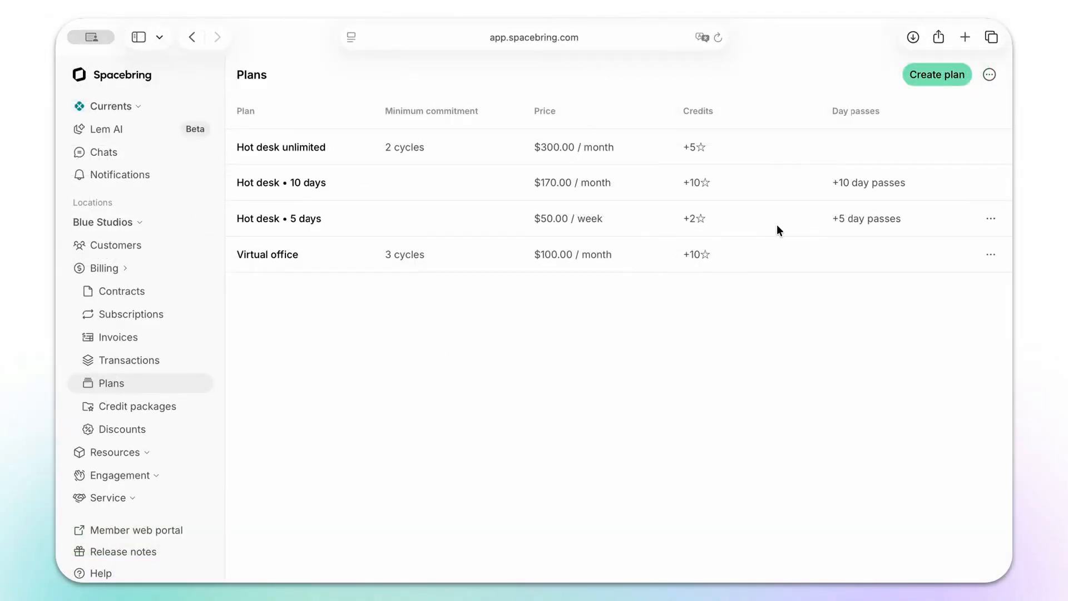
click(990, 147)
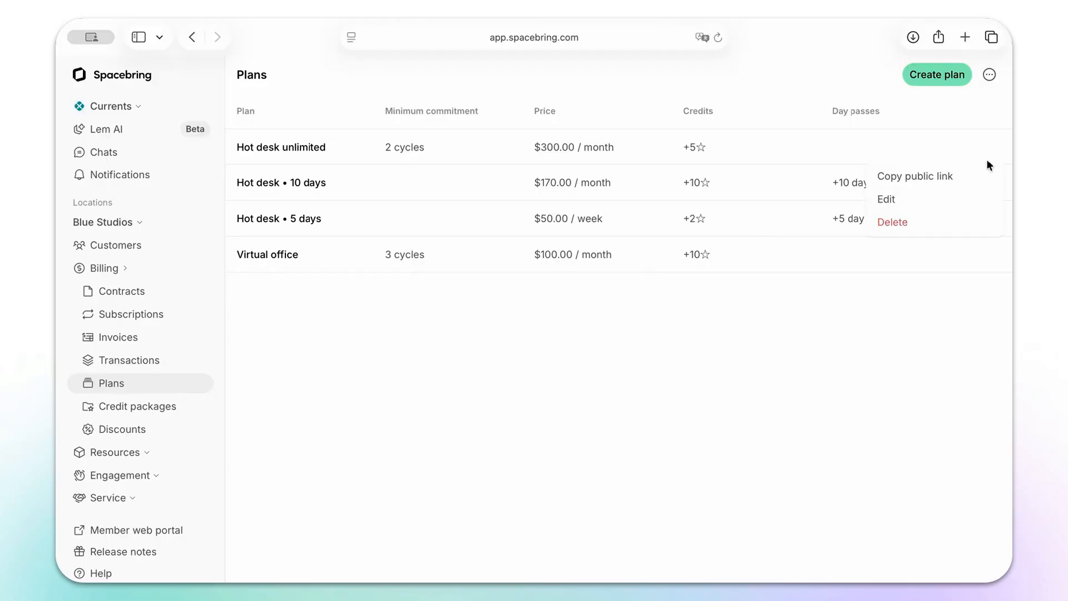
click(987, 181)
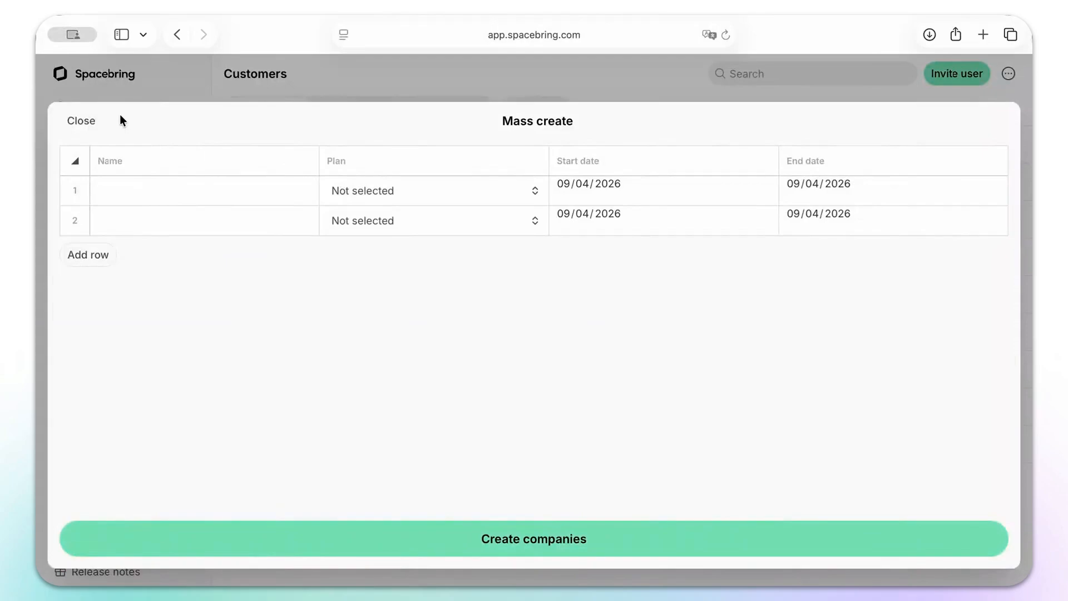
- Paste the DRONE, Rakia, GenA and Kiwi company rows with DRONE's Hot desk • 10 days plan, and set DRONE's start date to 01/06/2026
click(139, 189)
key(ctrl+v)
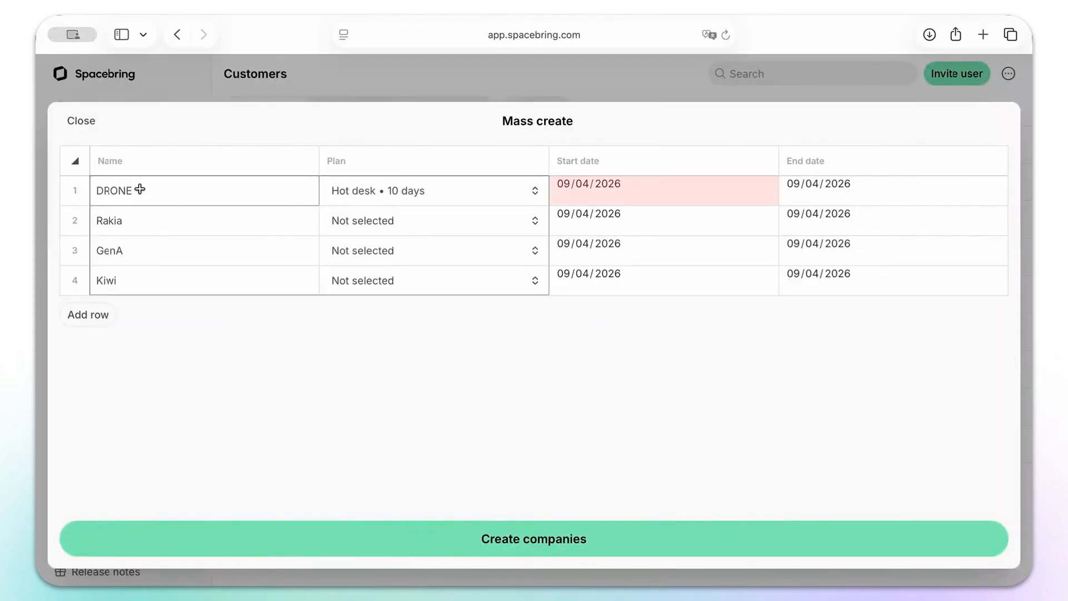
click(563, 181)
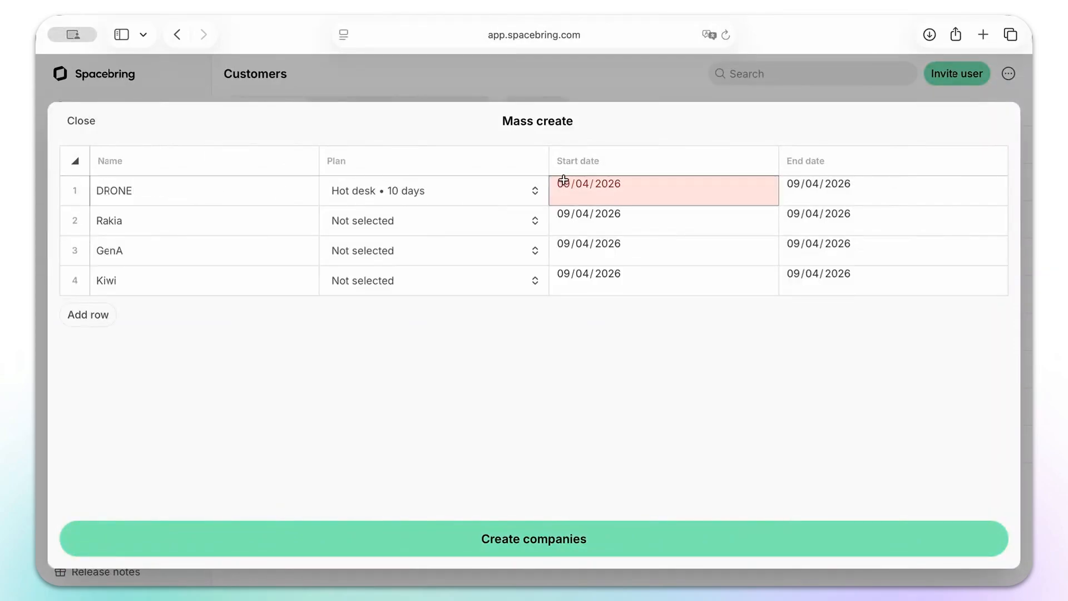
click(565, 185)
click(645, 213)
click(645, 213)
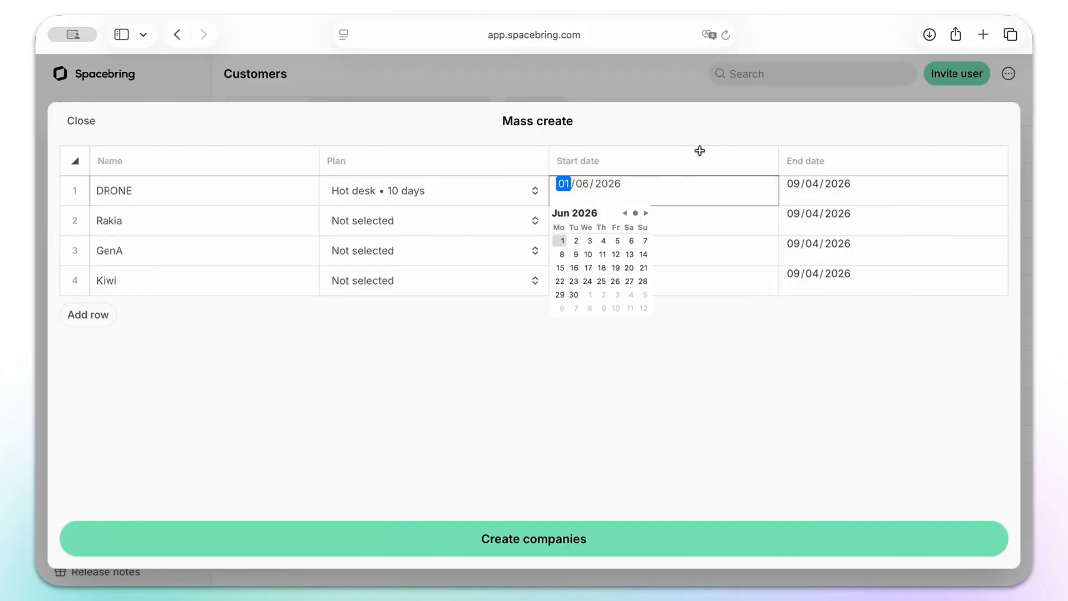
click(706, 139)
- Set DRONE's end date to 30/06/2026 and create the companies
click(793, 185)
click(796, 191)
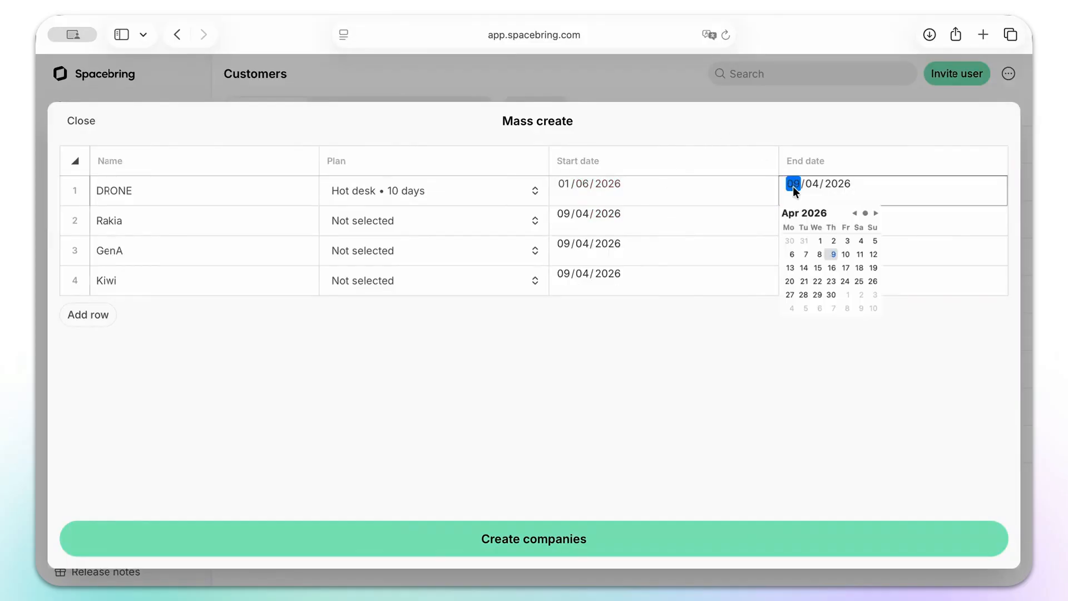
click(875, 213)
click(875, 214)
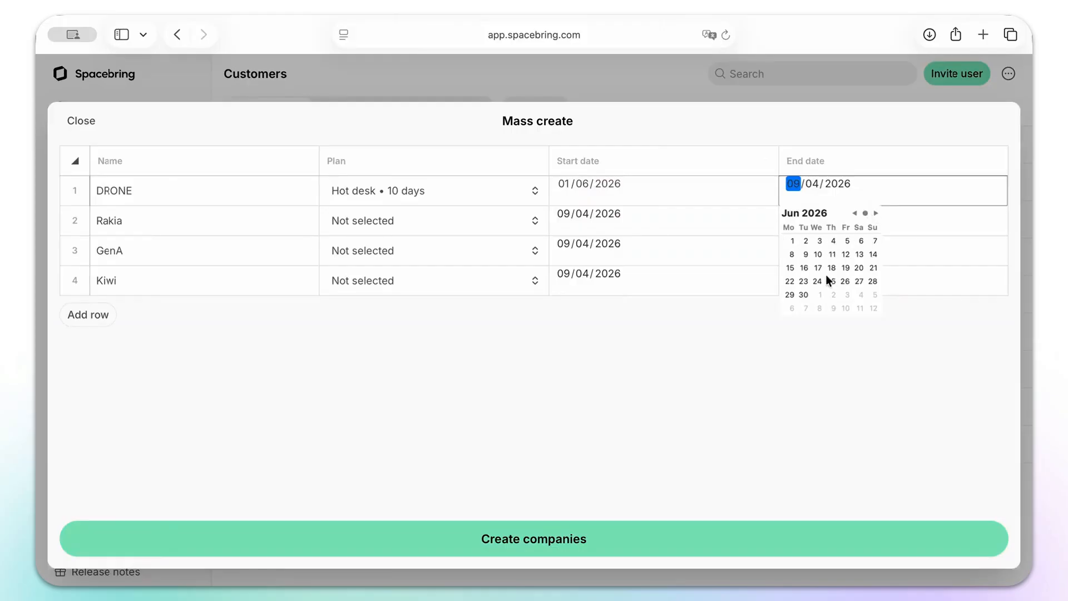
click(805, 293)
click(716, 345)
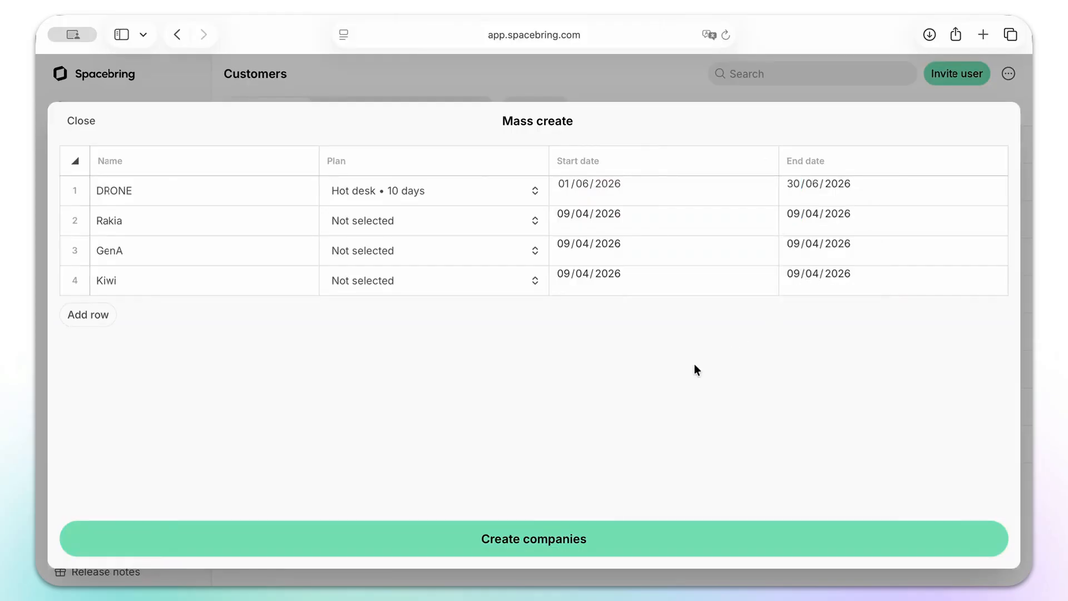
click(565, 544)
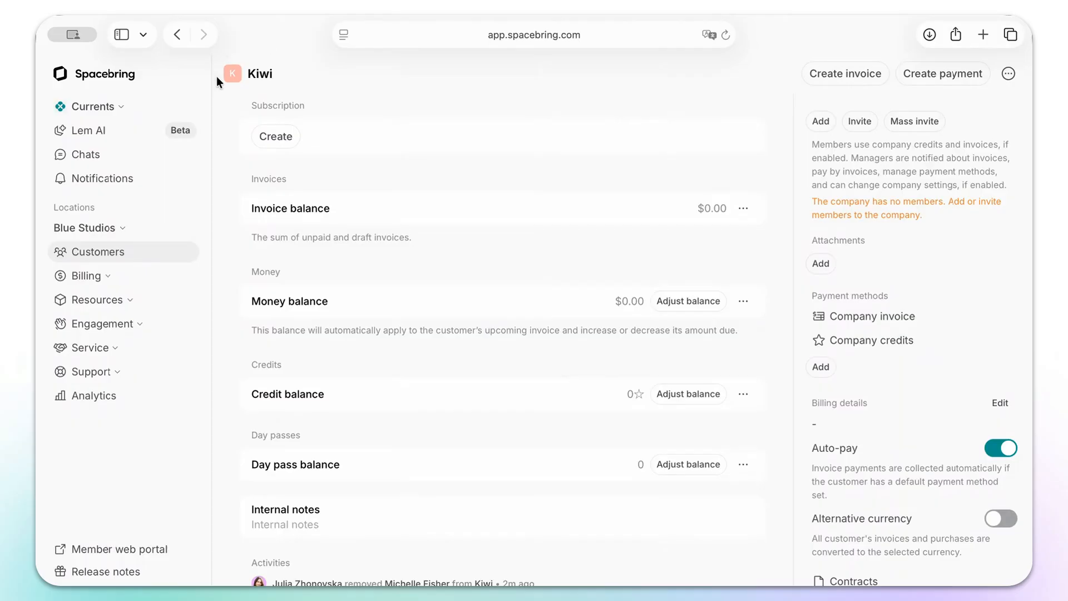
- Find an existing user by searching for part of the surname and add that user to the Kiwi company
click(821, 122)
click(557, 156)
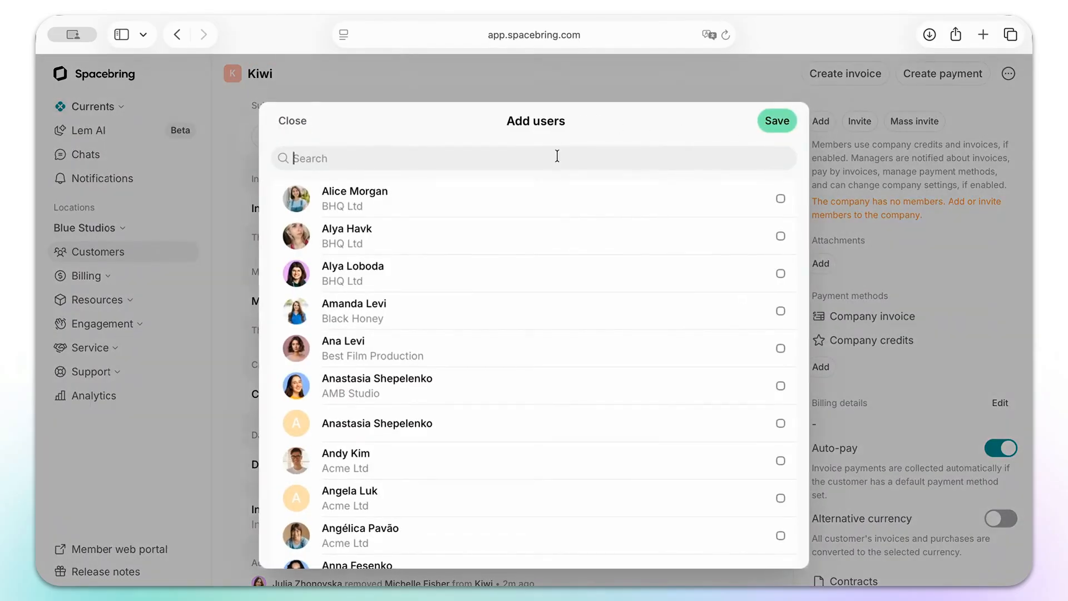
text(fis)
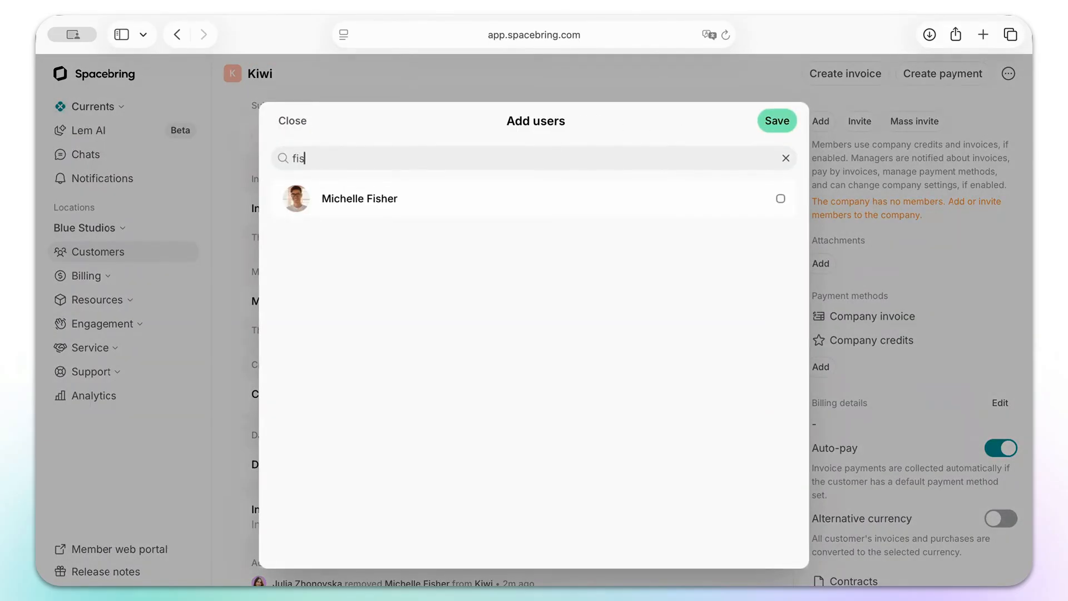
click(738, 202)
click(776, 121)
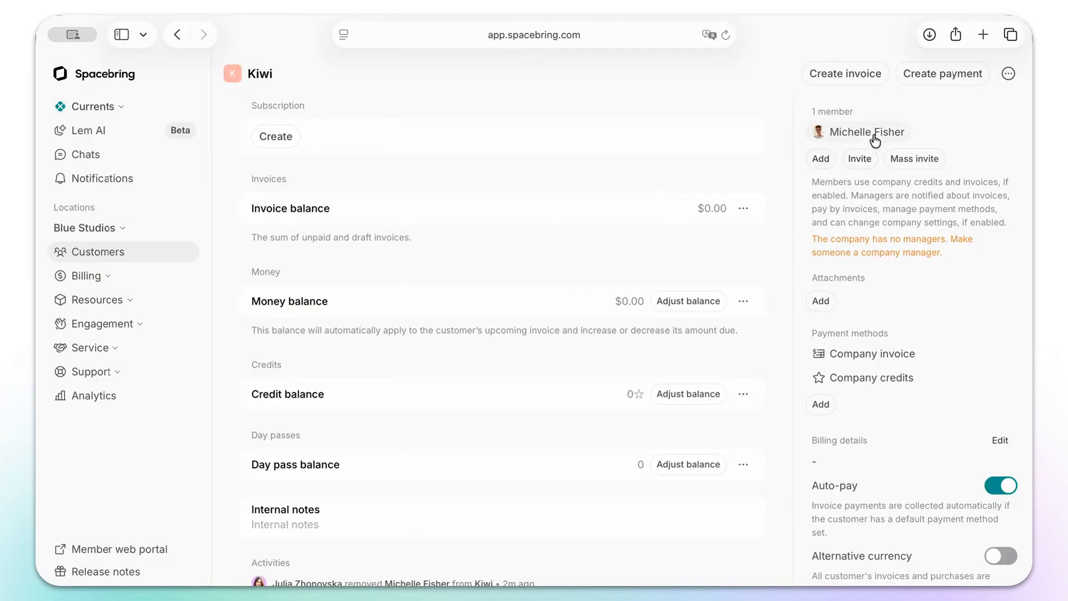
- Invite a new member to the Kiwi company by filling in their name and email and sending the invitation
click(859, 159)
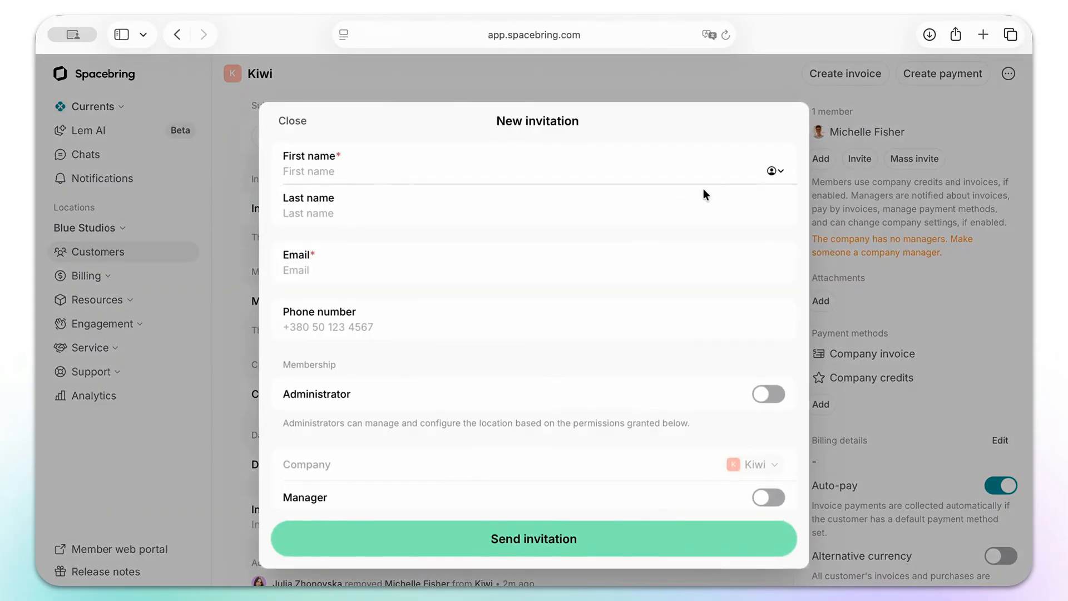
text(Amelie)
click(470, 281)
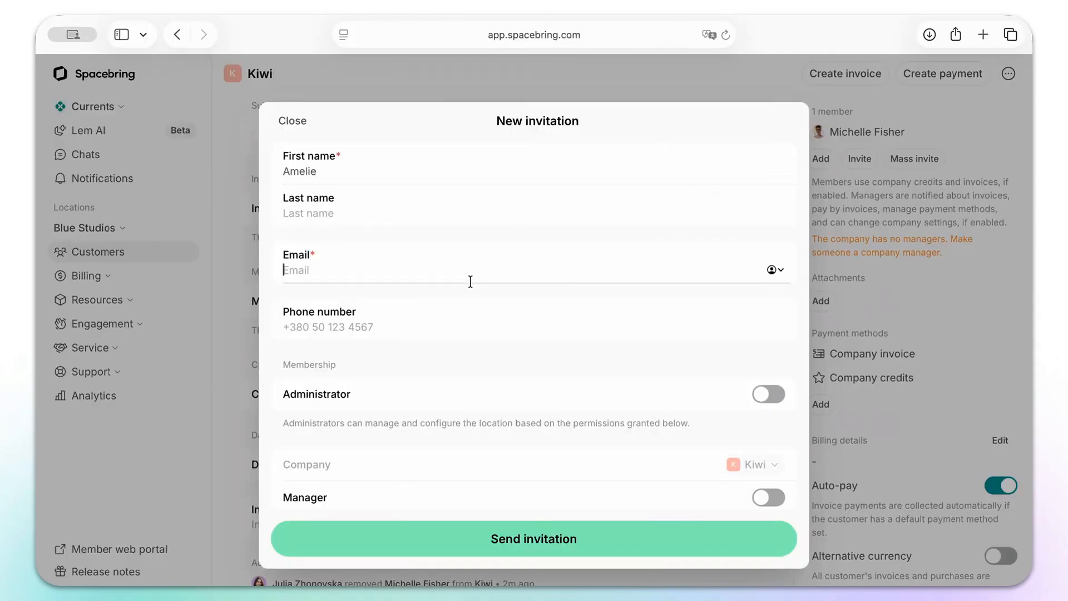
key(super+v)
click(587, 538)
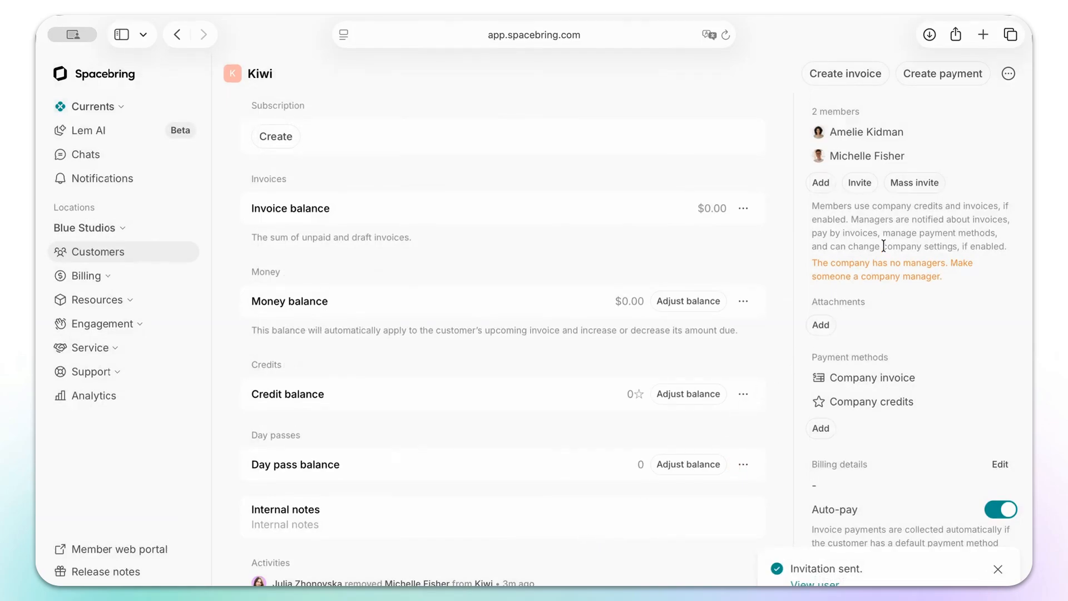
- Look at Kiwi's mass invitation table and close it without inviting anyone
click(917, 188)
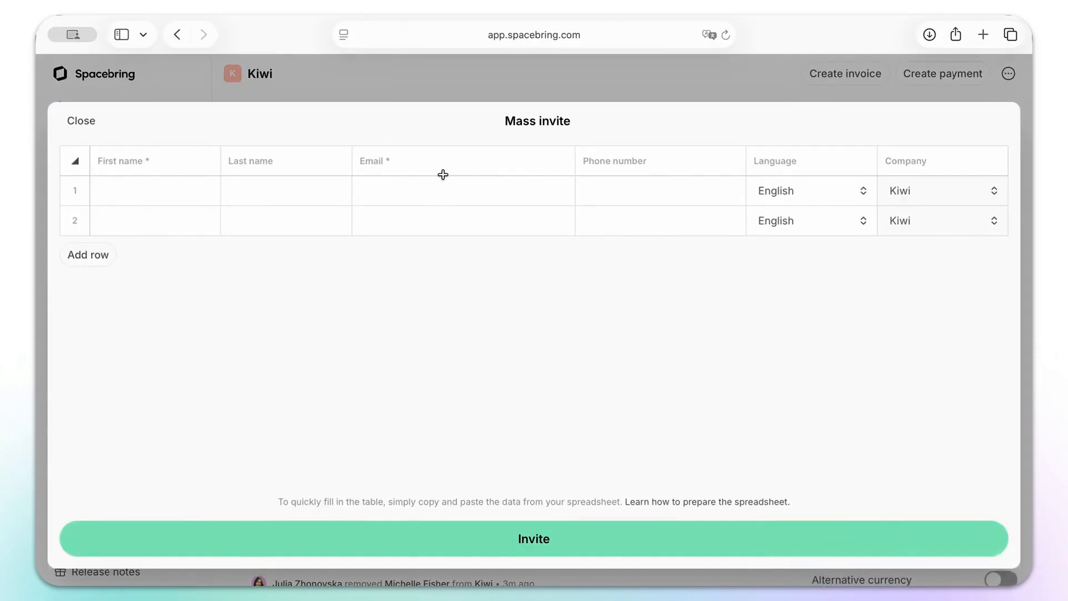
click(82, 122)
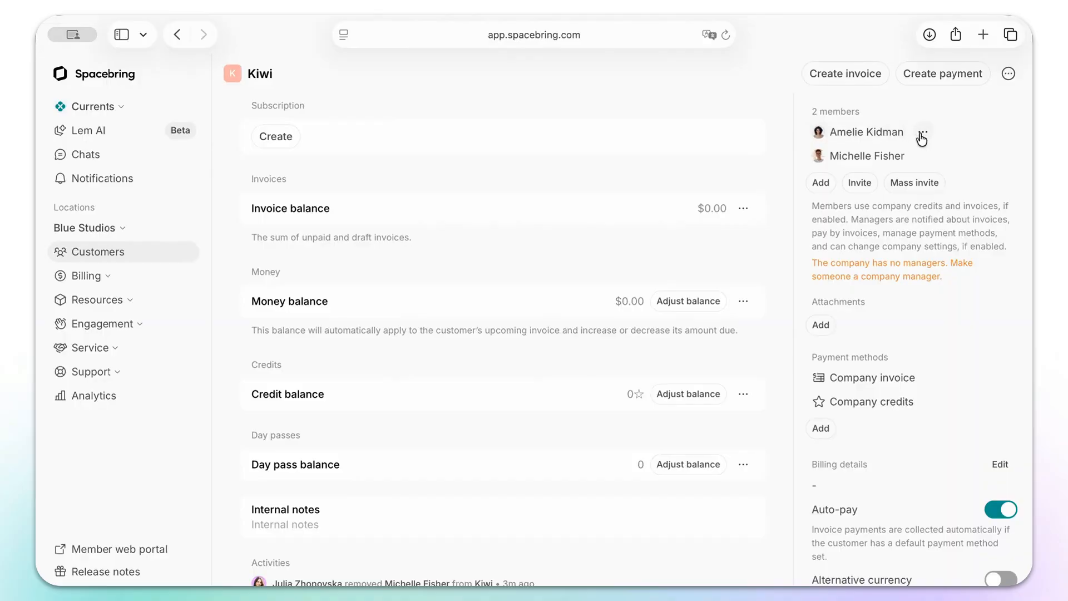
- Make the newly invited member a manager of the Kiwi company
click(922, 136)
click(948, 169)
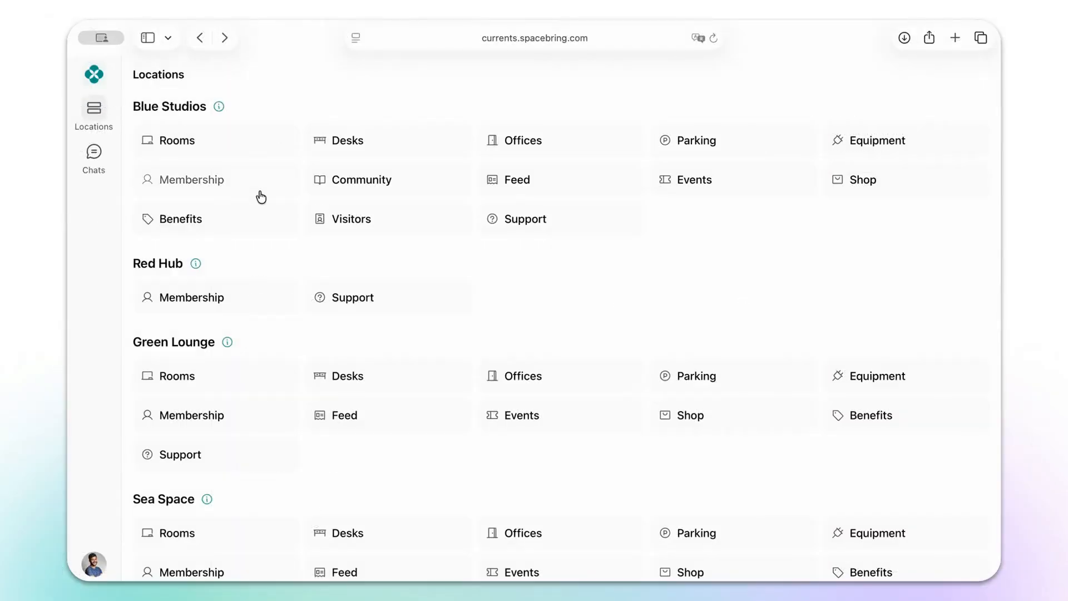
- Switch to the member web portal and view the Blue Studios membership and the Poels & Wauters members as a regular member
click(260, 191)
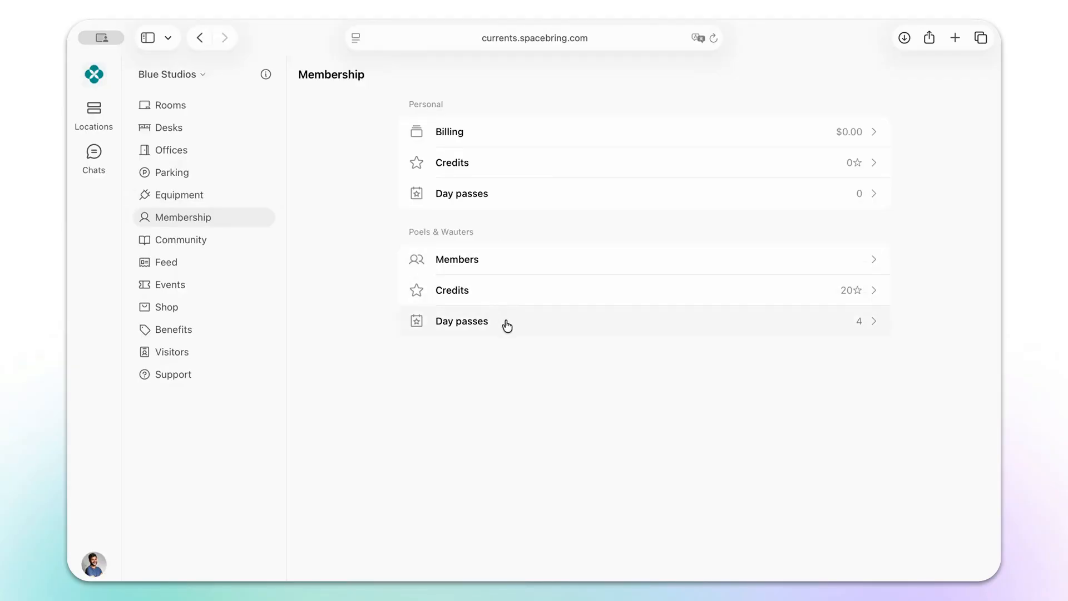
click(520, 260)
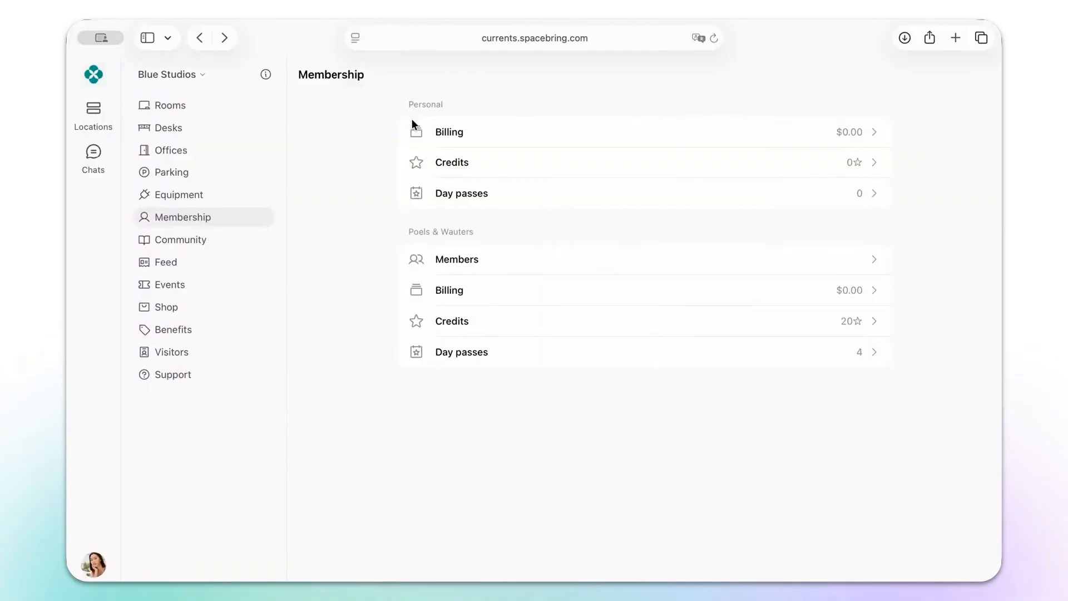
- View the Poels & Wauters members list with manager access, check the actions available for a member, and return to Membership
click(520, 259)
click(871, 209)
click(883, 241)
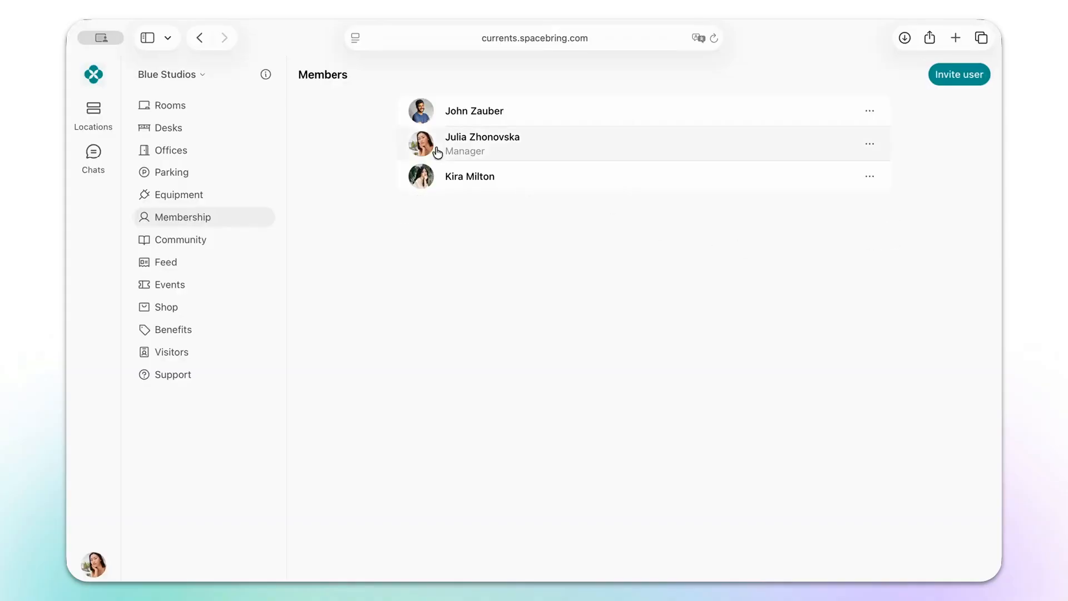
click(202, 37)
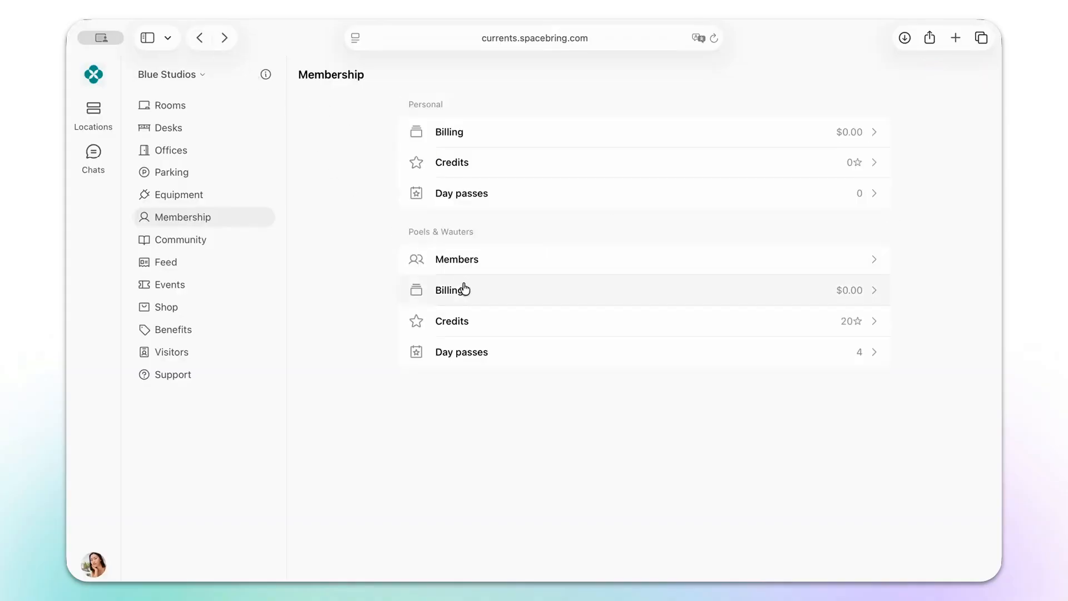
- Examine the Poels & Wauters billing page, including payment methods and billing details, and open the Premium private office membership subscription
click(478, 297)
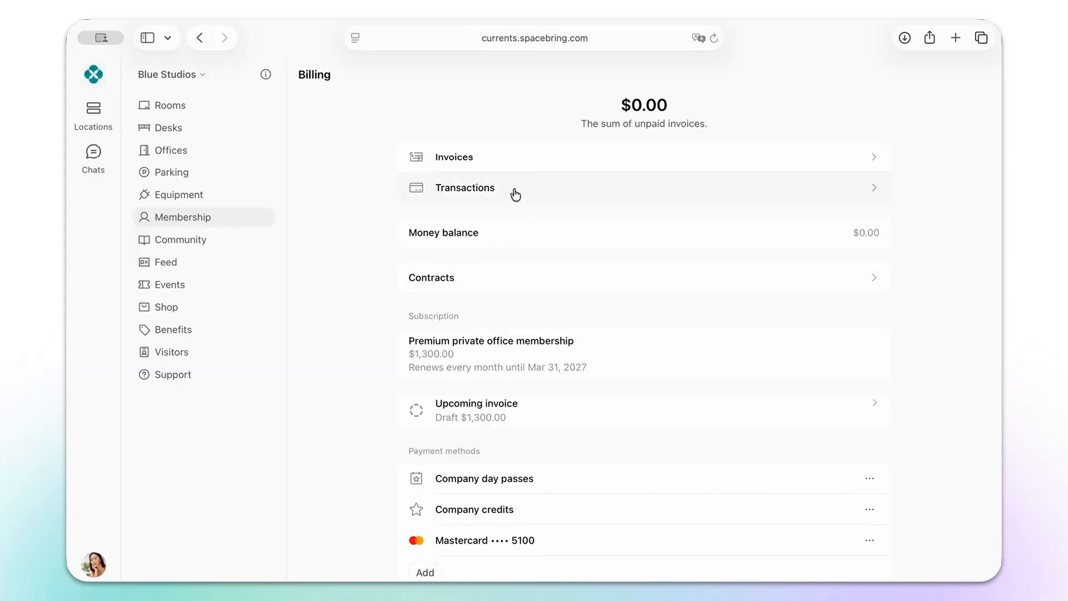
scroll(512, 210, down, 3)
scroll(512, 214, down, 2)
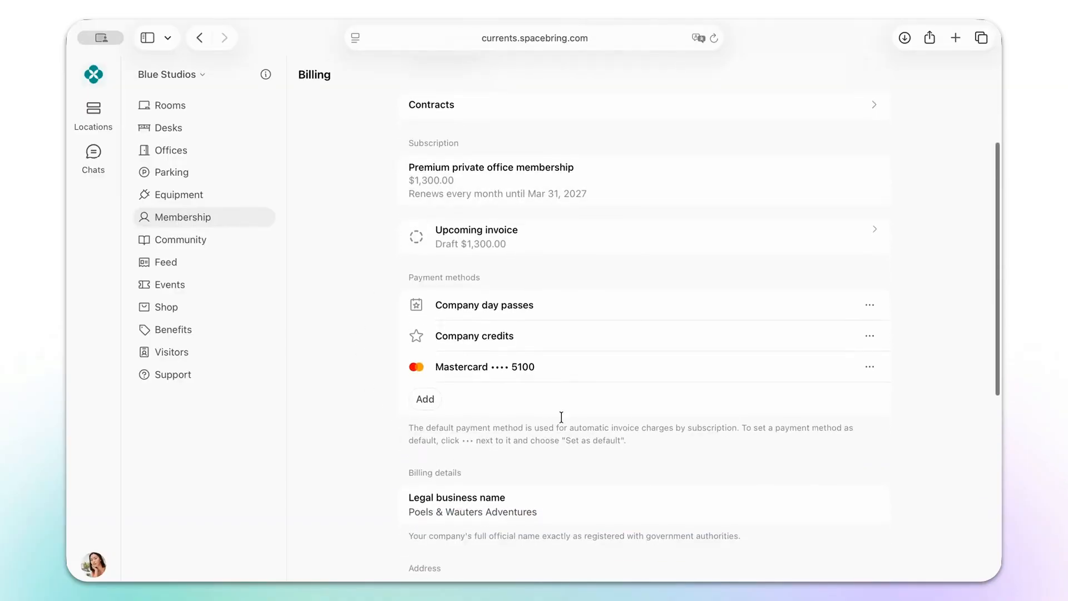
scroll(565, 262, down, 8)
scroll(565, 260, down, 2)
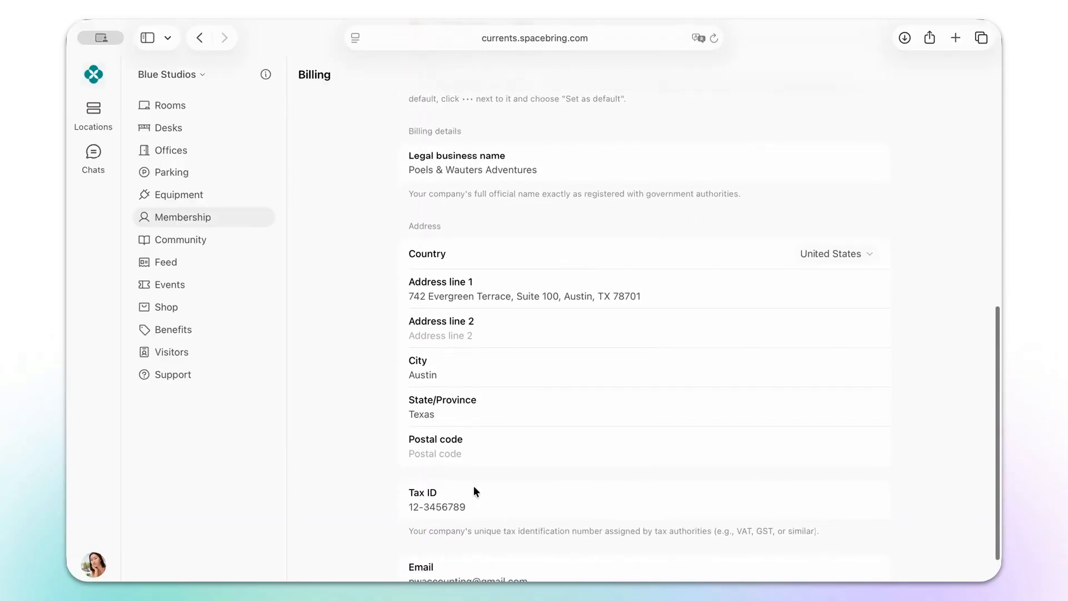
scroll(685, 252, down, 1)
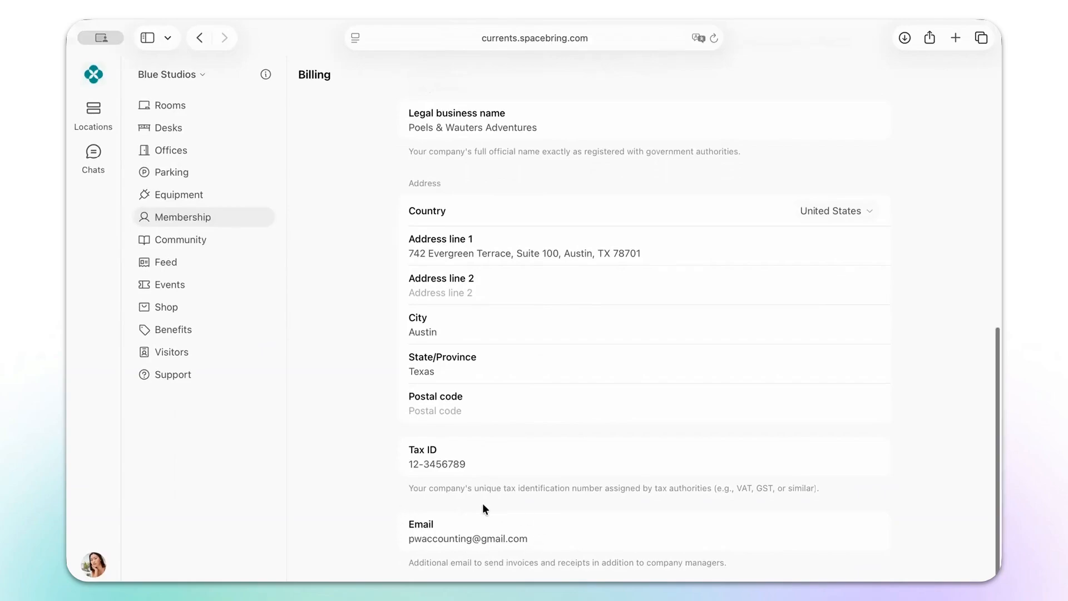
scroll(483, 506, up, 8)
scroll(482, 503, up, 5)
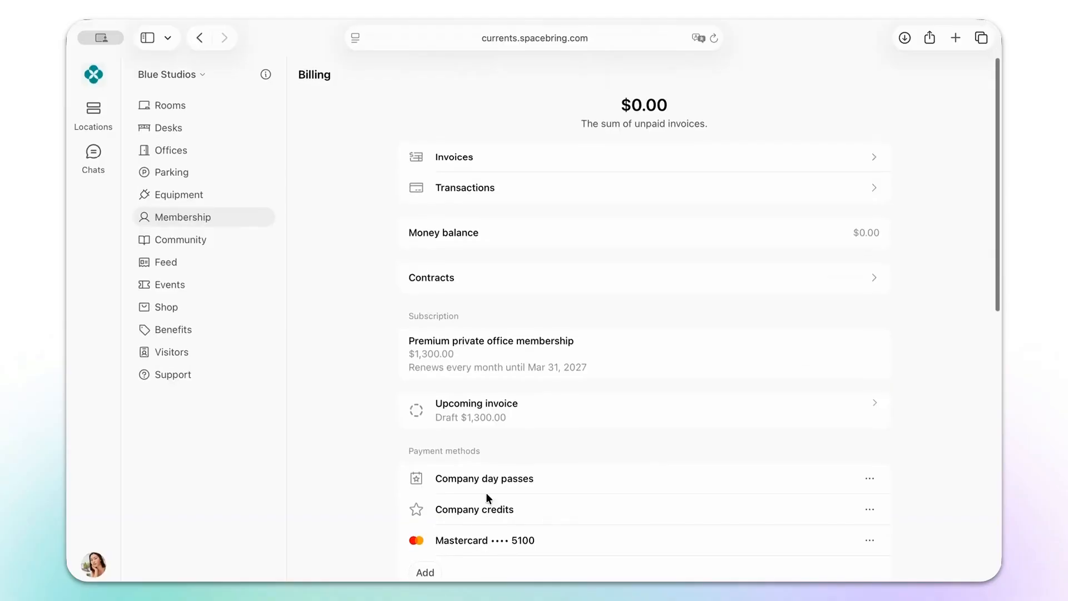
click(580, 362)
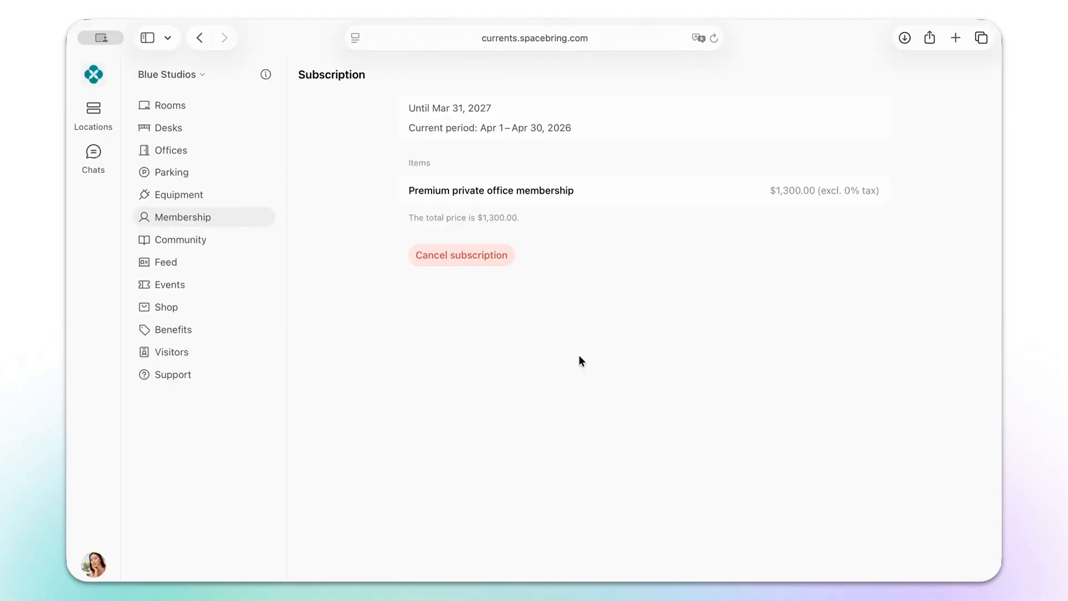
click(488, 270)
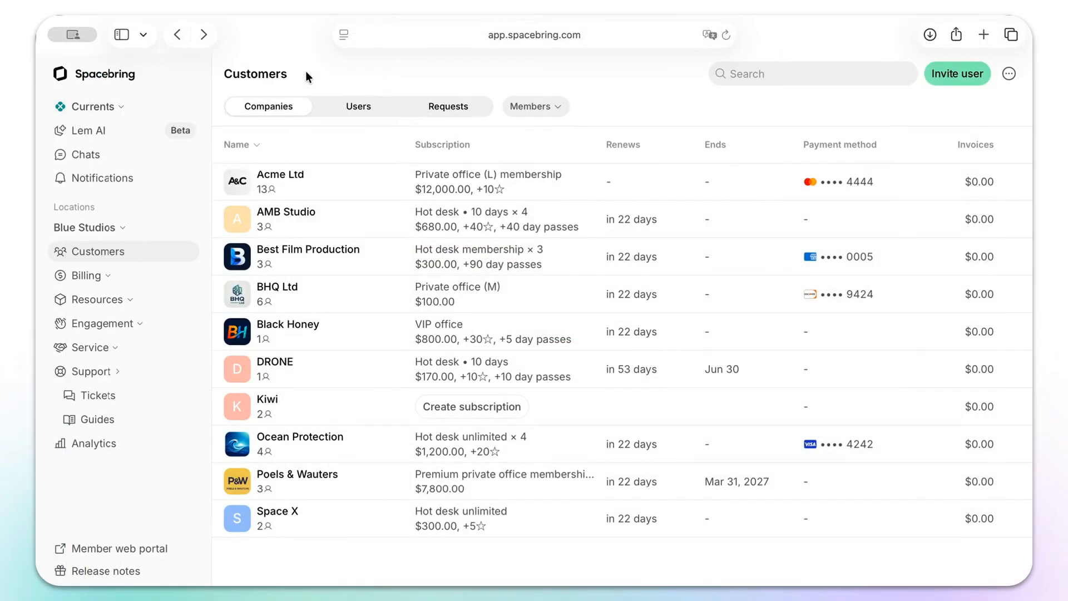
- Switch to the admin Customers page, turn on auto-approval of new members for Poels & Wauters, and save the company
click(1008, 480)
click(970, 334)
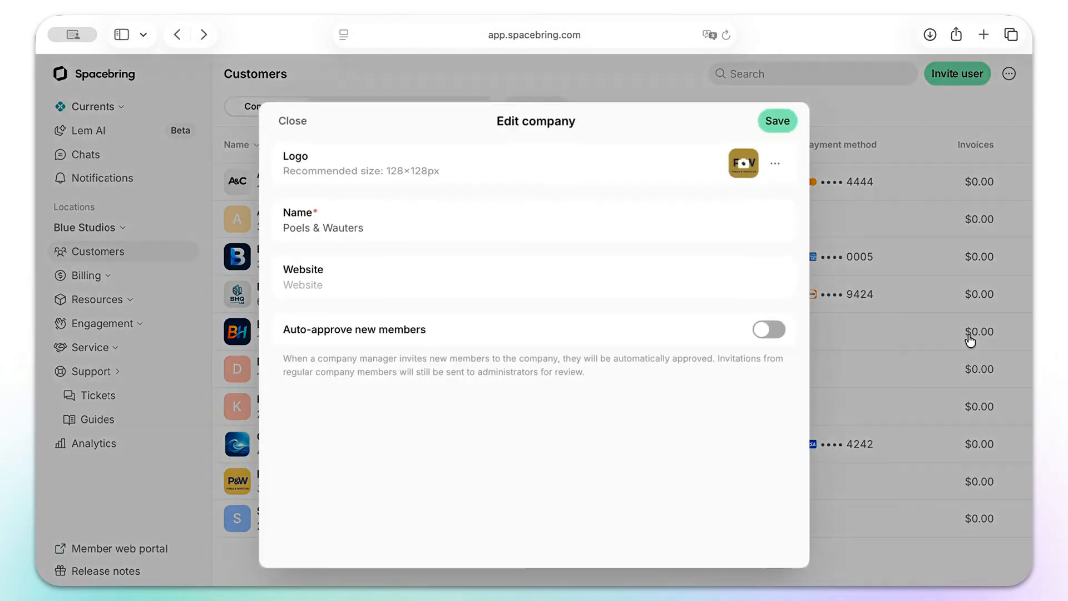
click(768, 330)
click(777, 127)
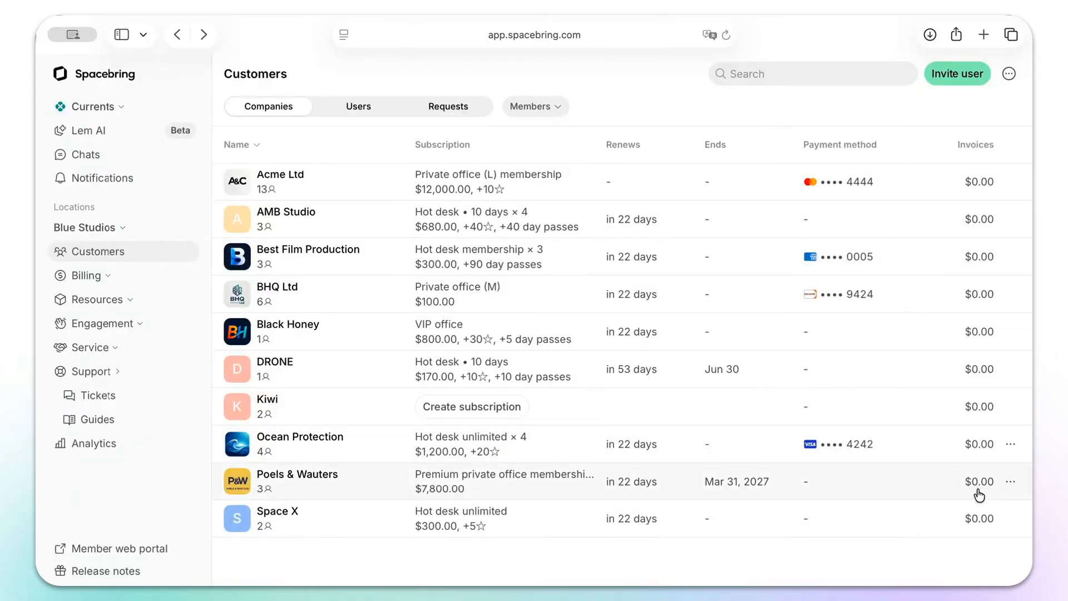
click(1009, 482)
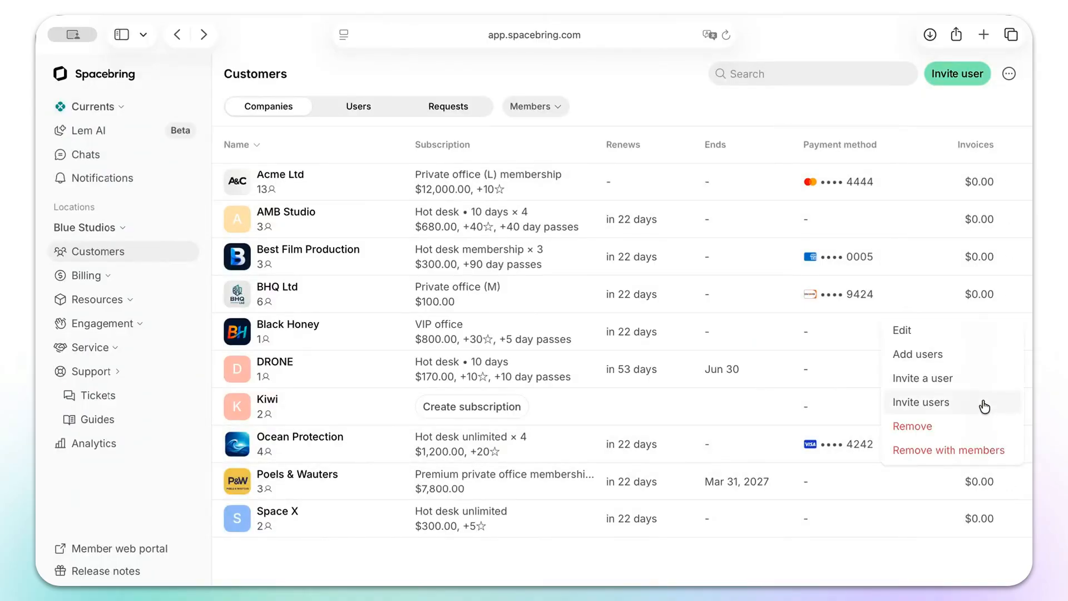
click(966, 478)
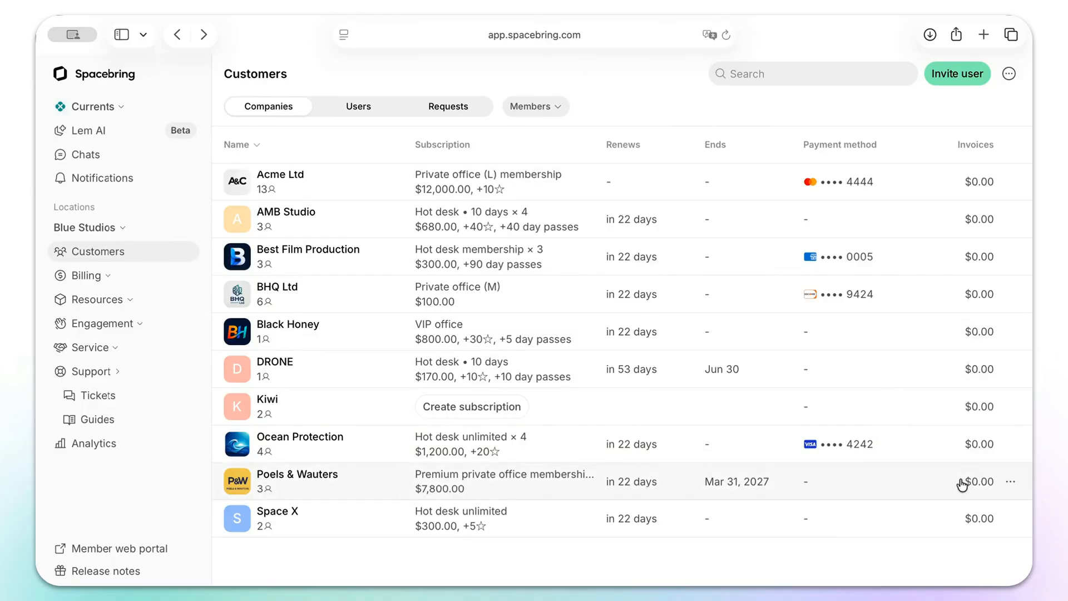
- In the Poels & Wauters company, make the first listed member a manager and revoke the second listed member's manager role
click(950, 484)
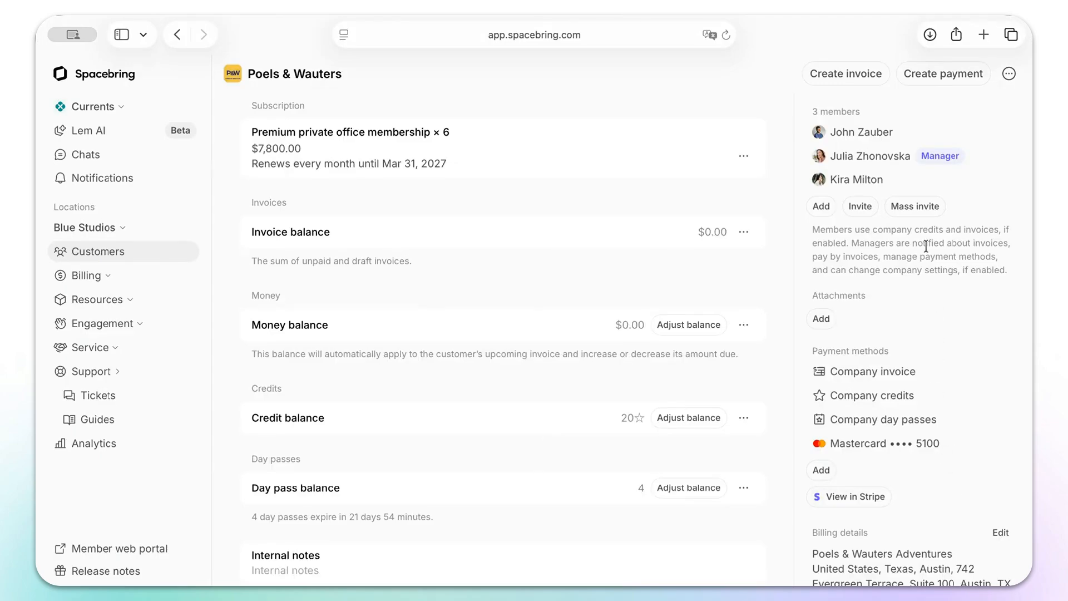
click(911, 135)
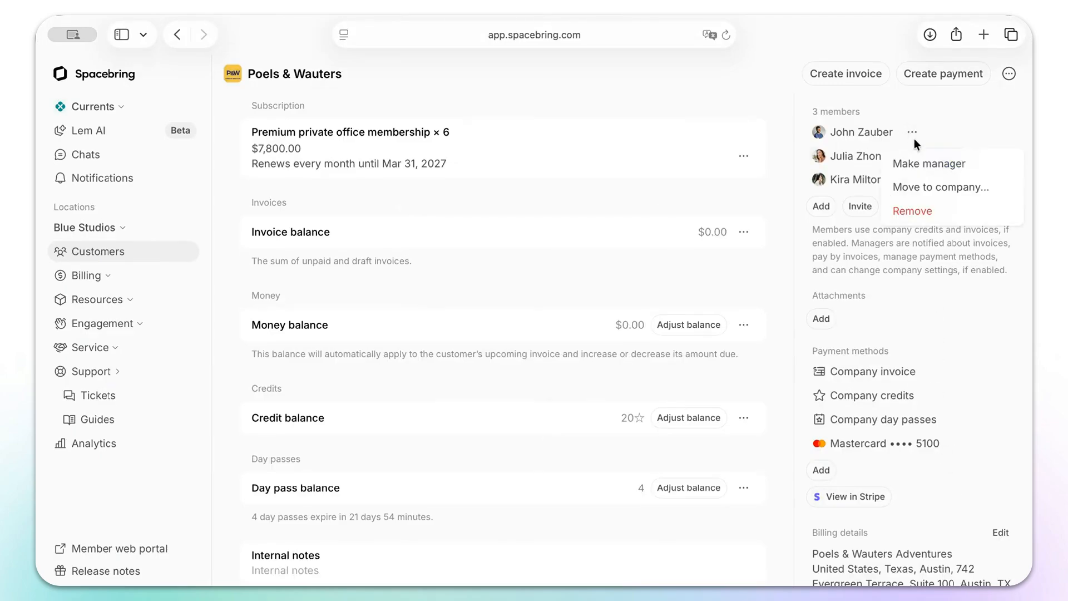
click(927, 164)
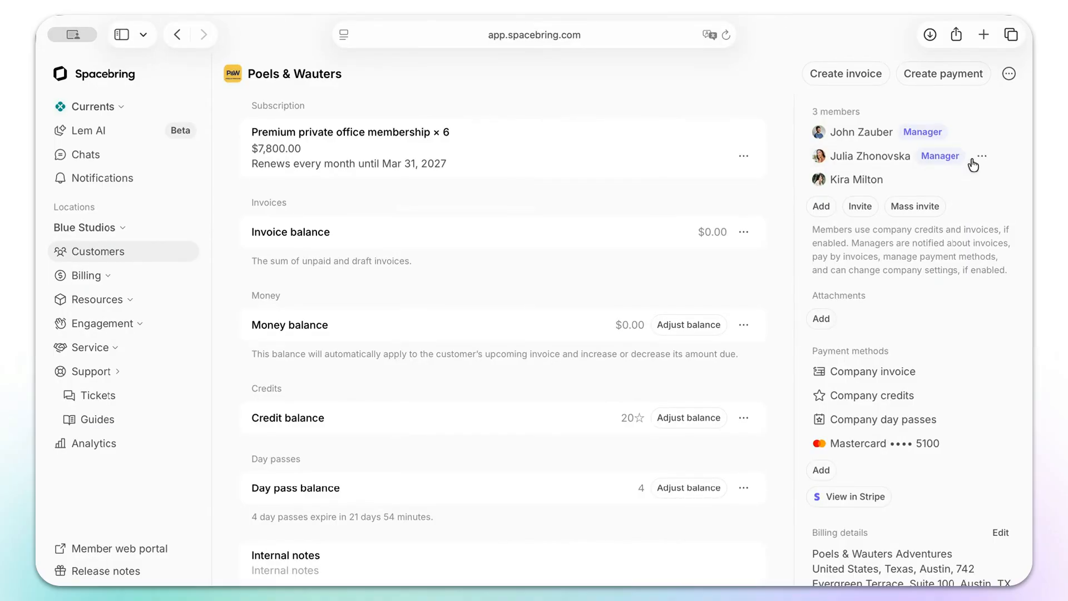
click(982, 156)
click(982, 187)
- Move the third listed Poels & Wauters member to the Best Film Production company
click(902, 179)
click(918, 234)
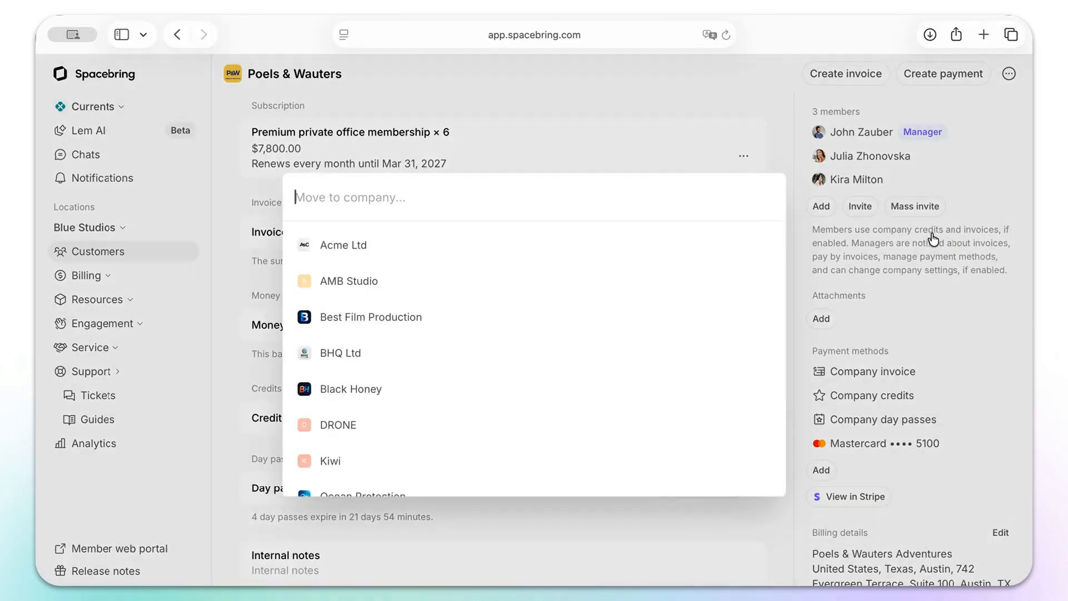
click(763, 329)
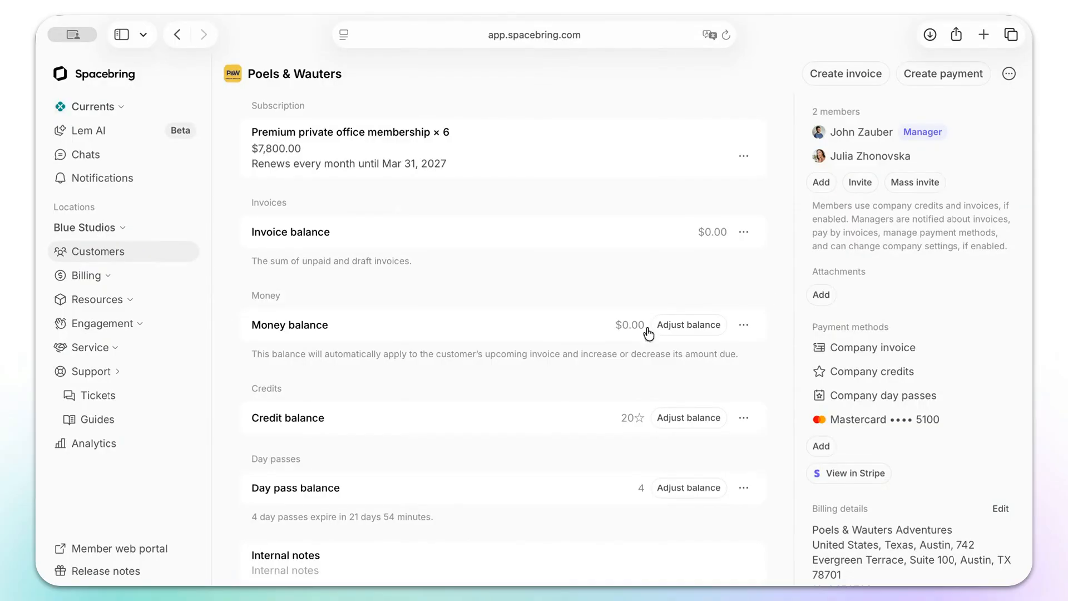
- Check the actions available for the Poels & Wauters subscription and review the company's balances, activities, payment methods and billing details
click(745, 160)
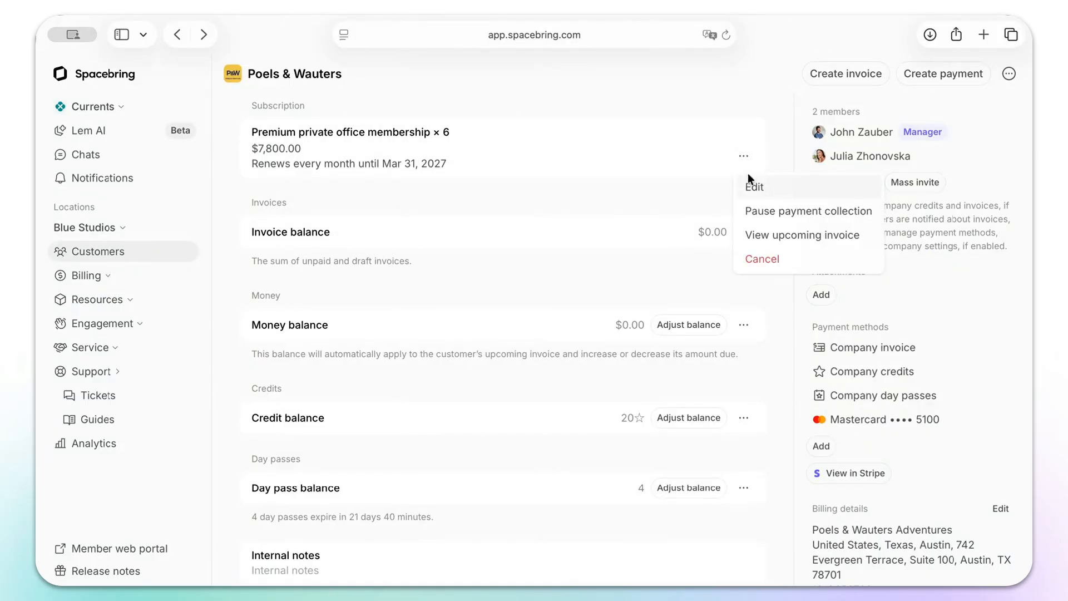
click(772, 162)
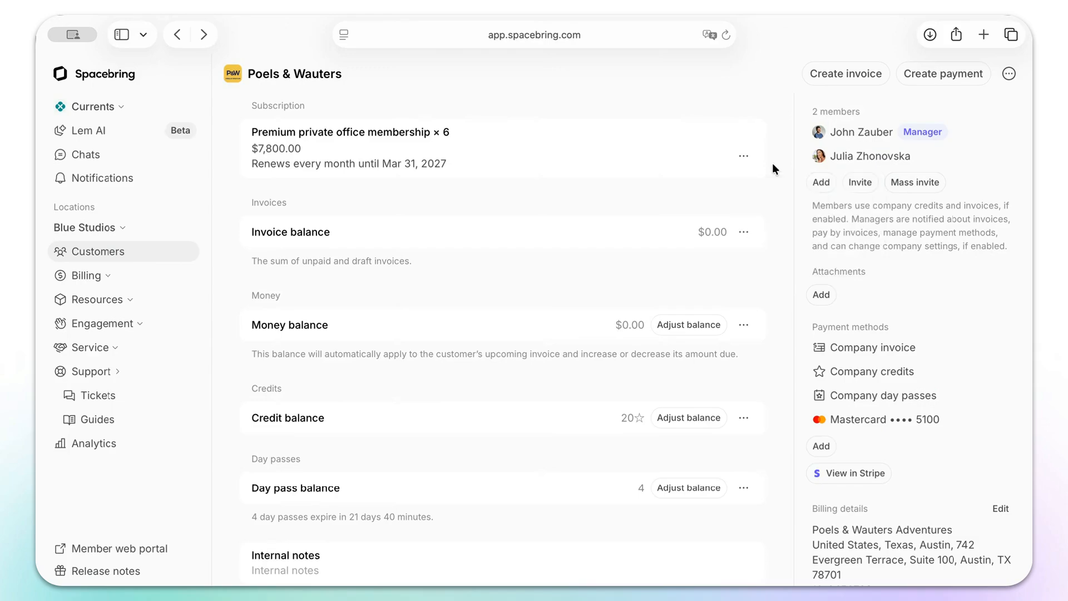
click(688, 145)
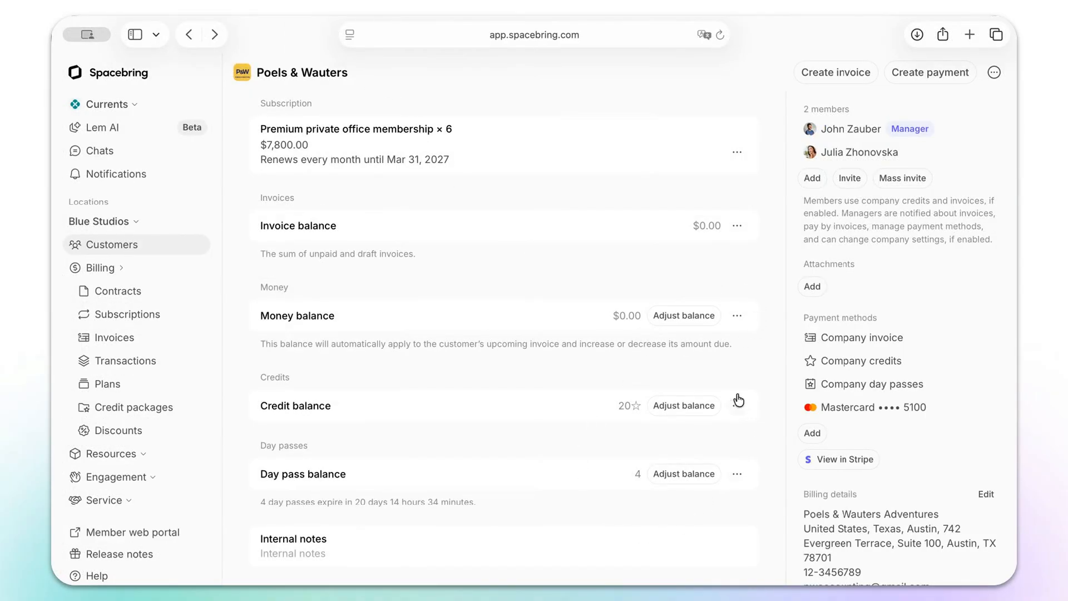
scroll(615, 442, down, 1)
scroll(615, 441, down, 1)
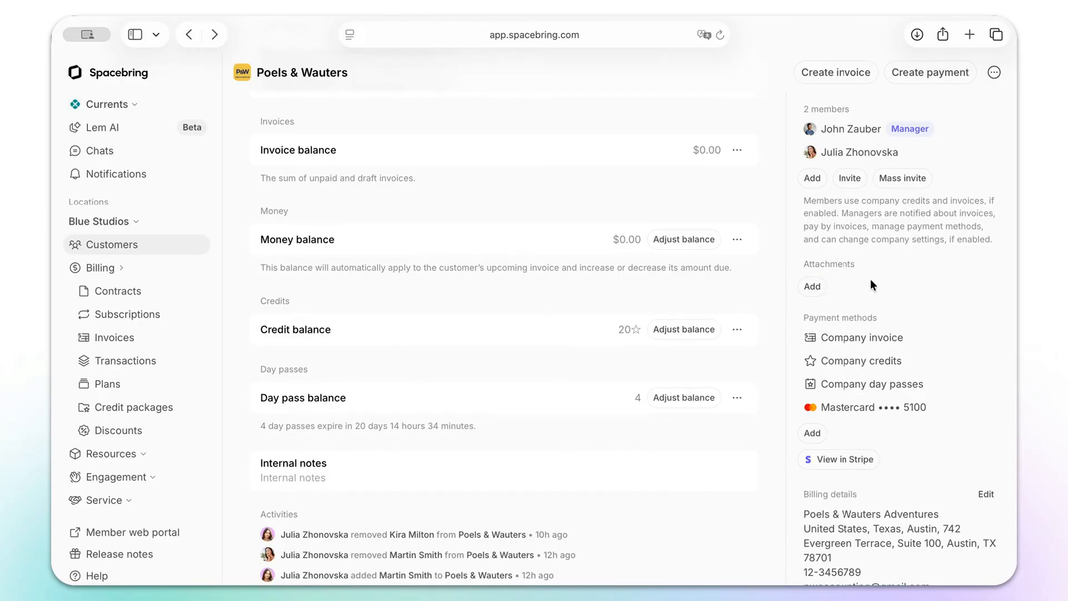
scroll(870, 280, down, 3)
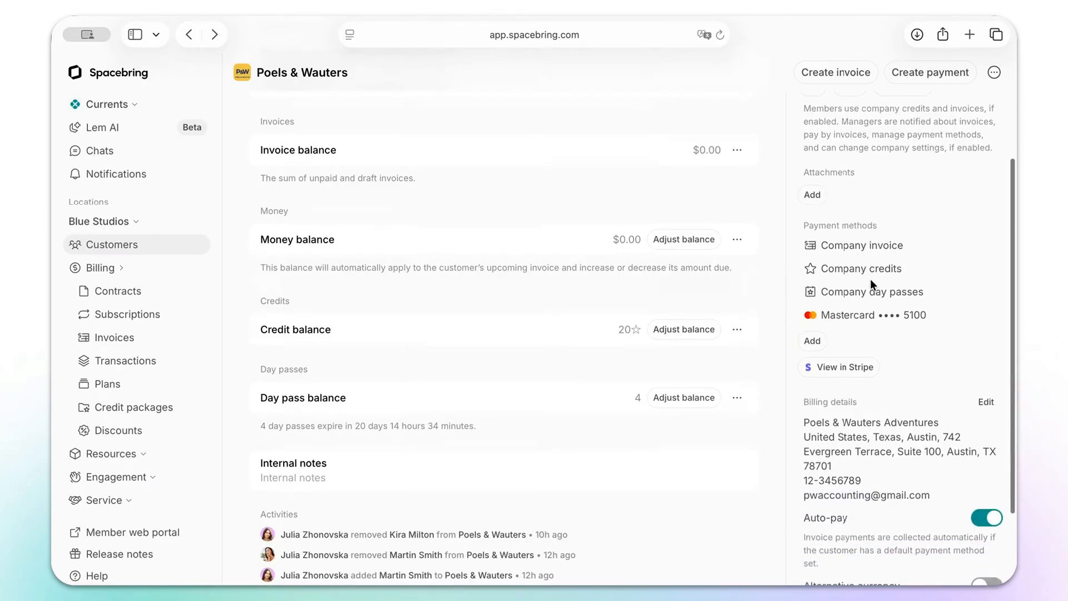
- Edit the company invoice payment permissions: allow company members for room bookings and company managers for credit packages, and save
mouse_move(899, 251)
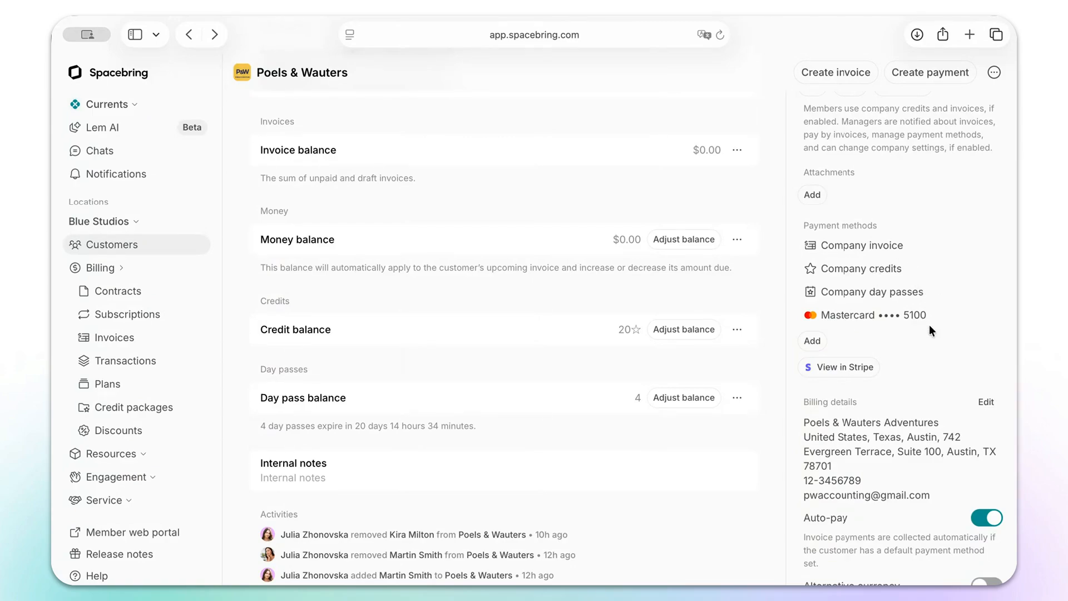
click(917, 250)
click(923, 274)
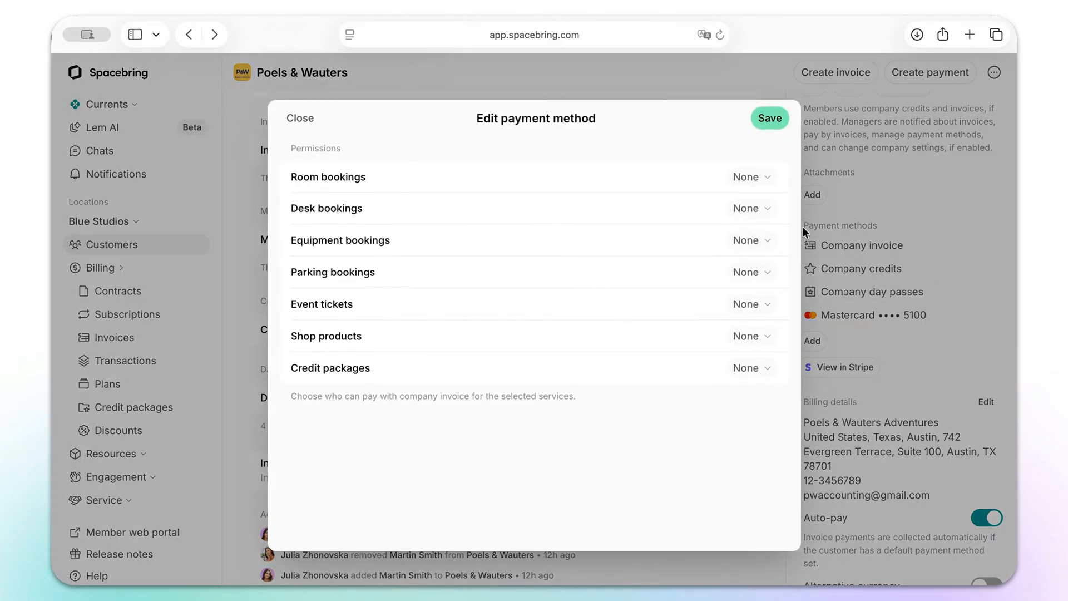
click(765, 178)
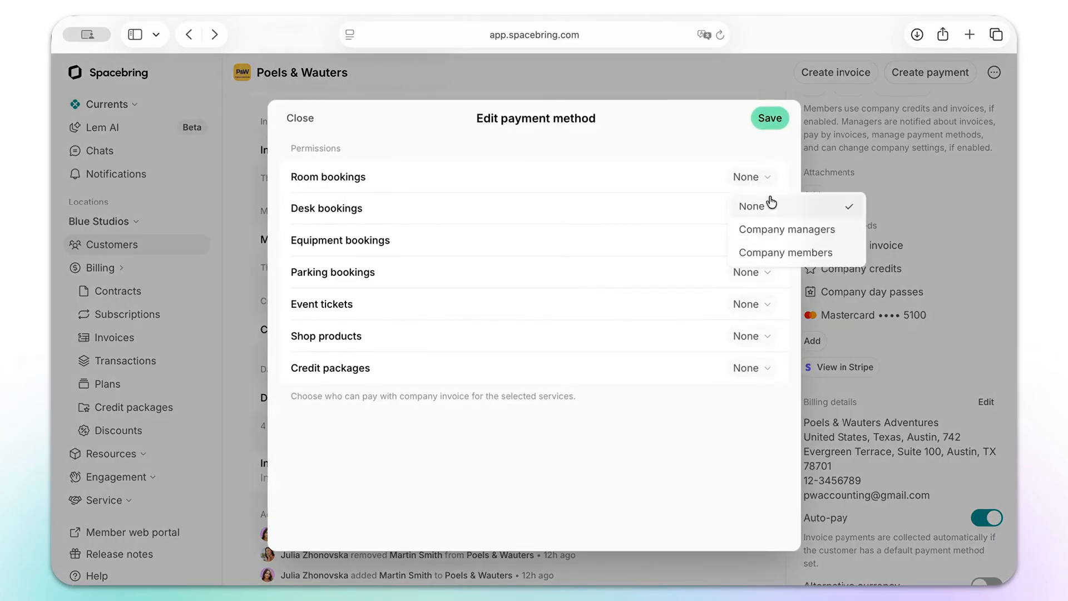
click(793, 254)
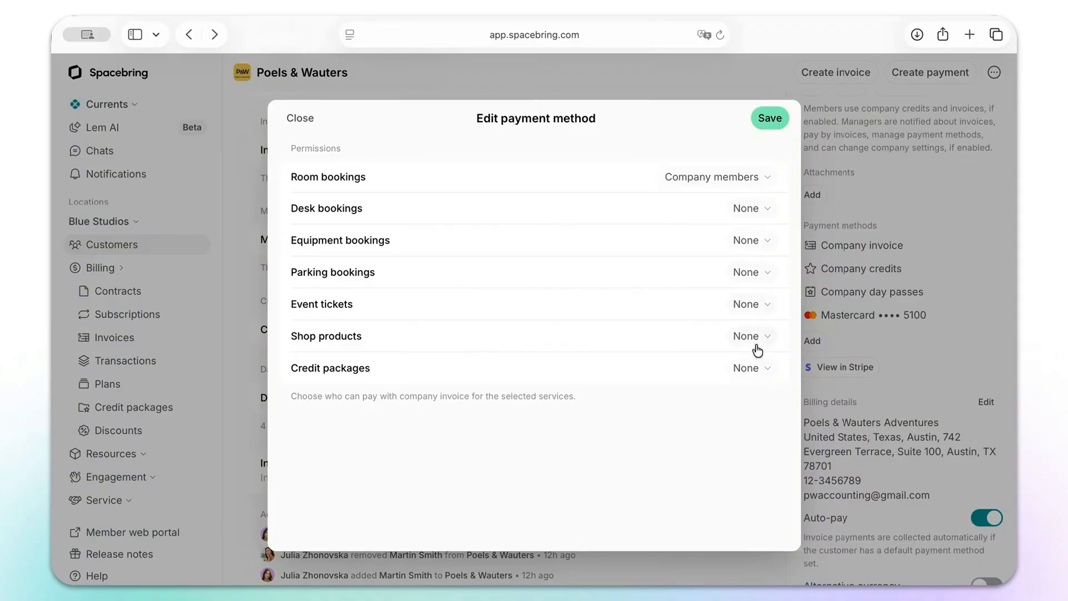
click(754, 369)
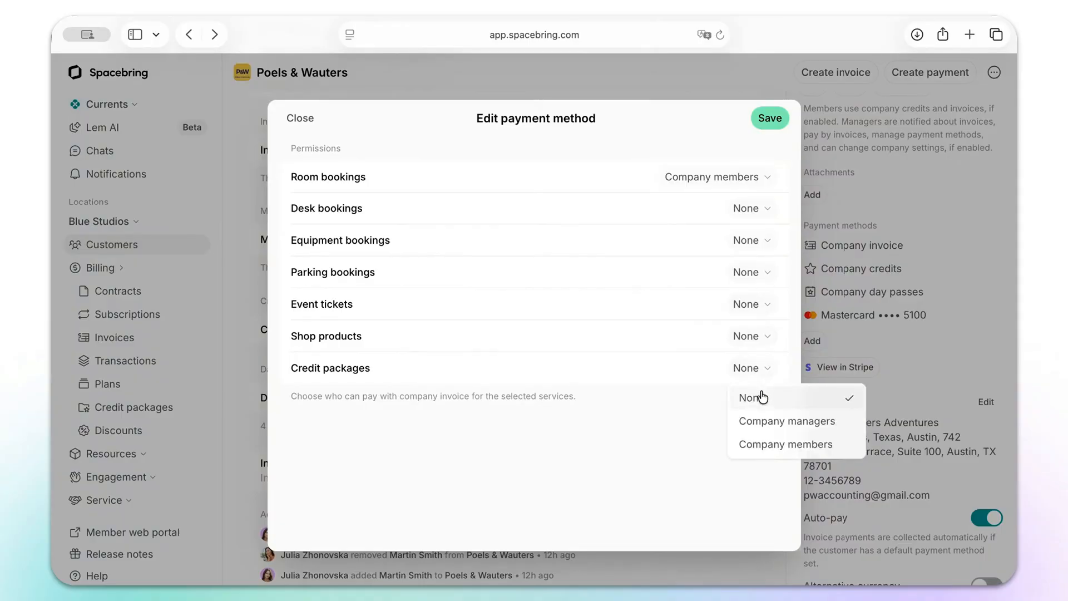
click(789, 428)
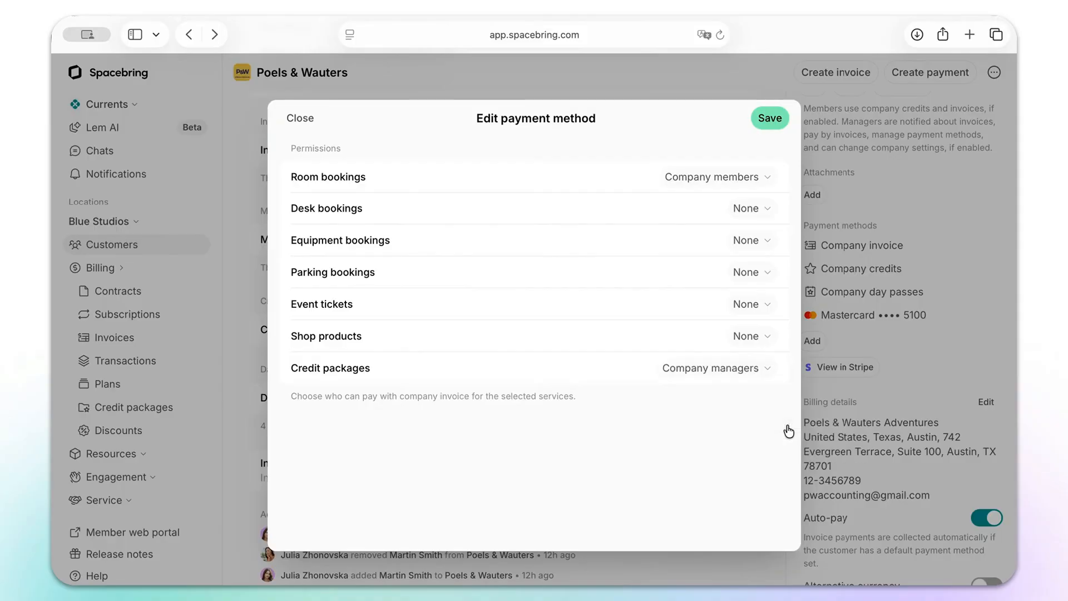
click(767, 118)
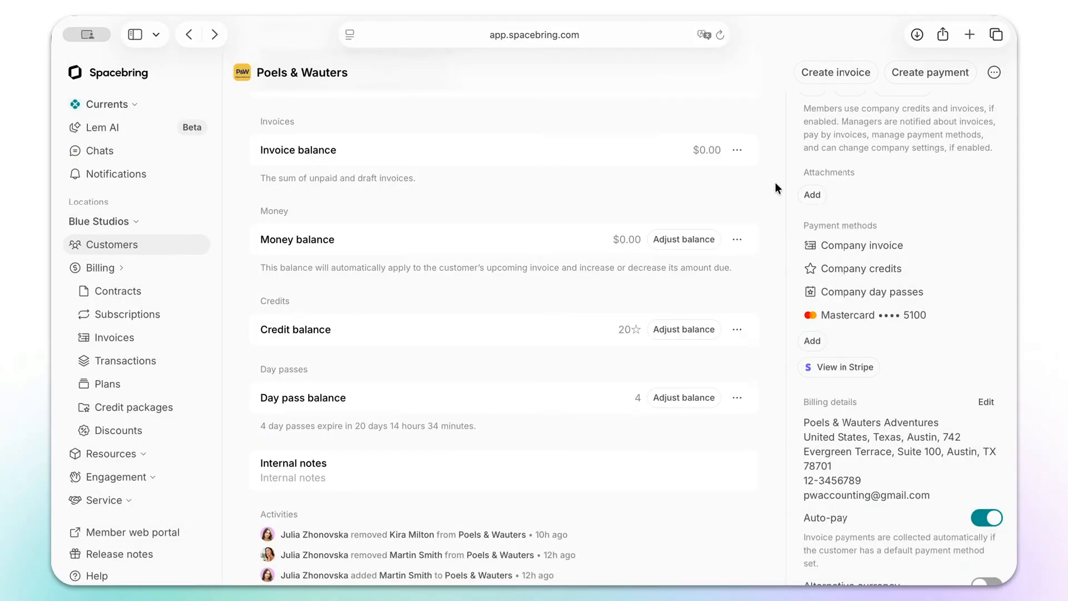
- Enable an alternative currency for Poels & Wauters and set it to EUR Euro (€)
scroll(790, 255, down, 3)
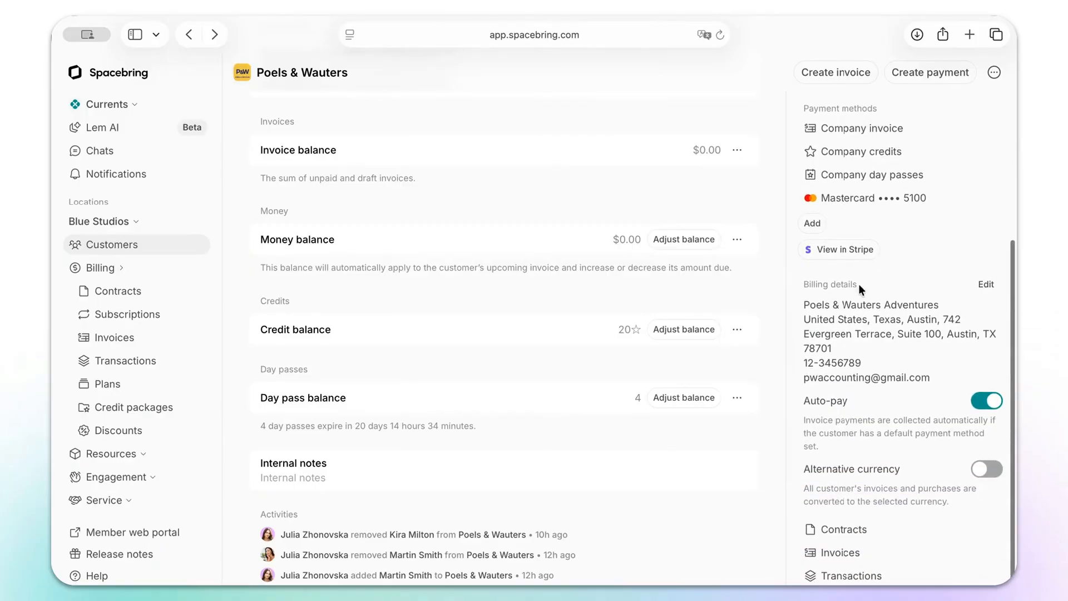
scroll(794, 288, down, 2)
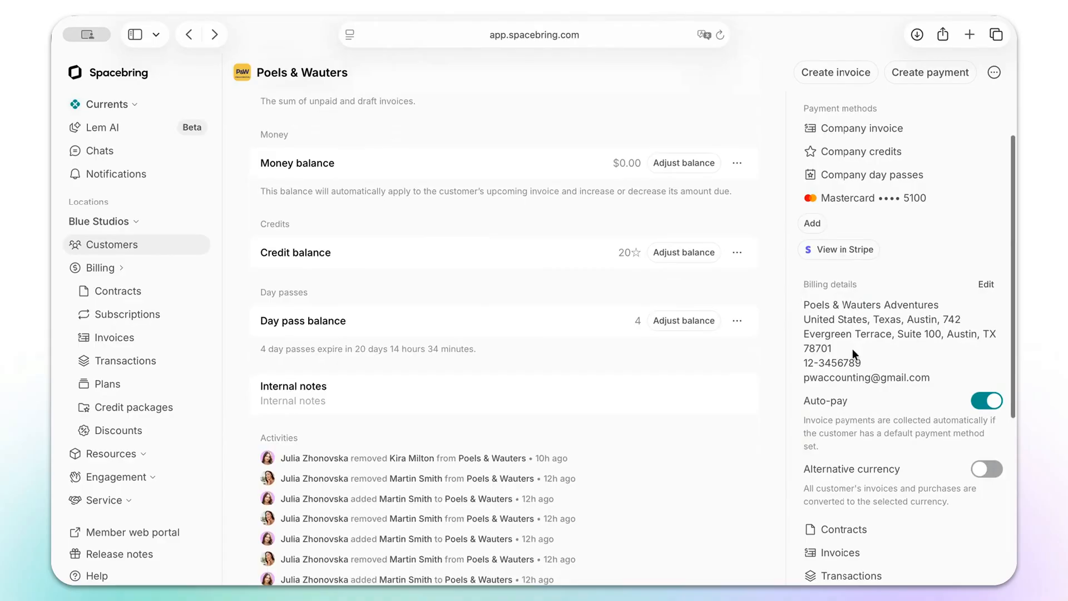
click(988, 472)
click(994, 493)
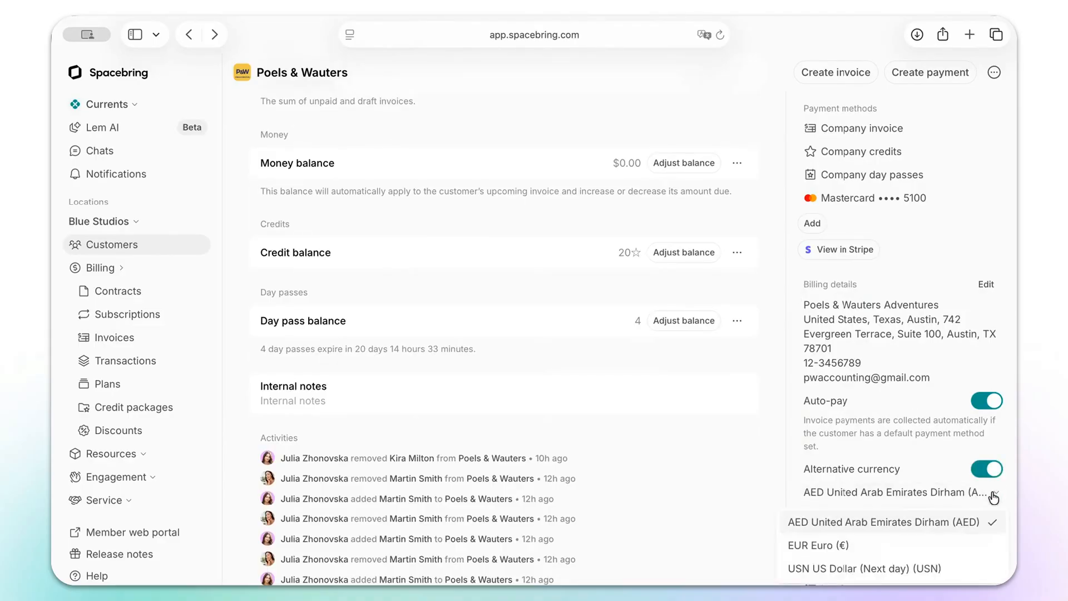
click(956, 544)
scroll(822, 495, down, 1)
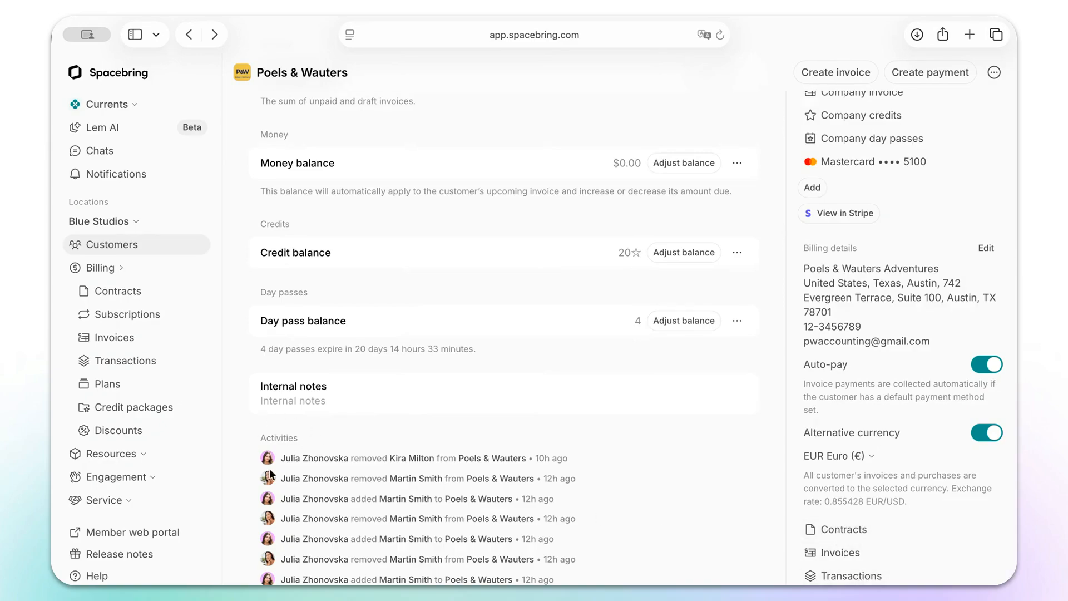
scroll(339, 431, down, 6)
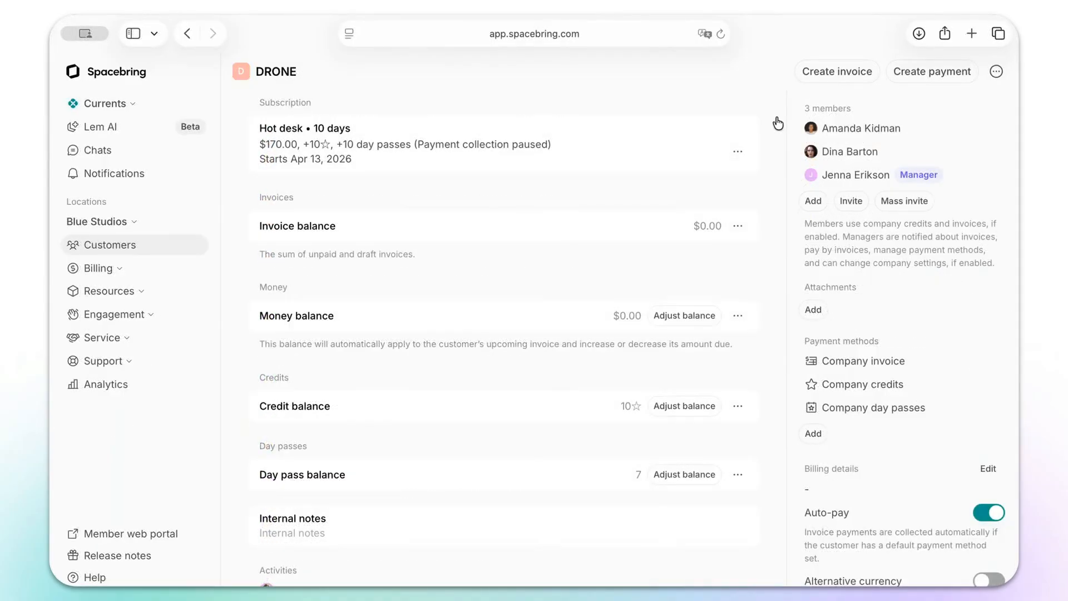
- Remove the DRONE company together with its members
click(996, 72)
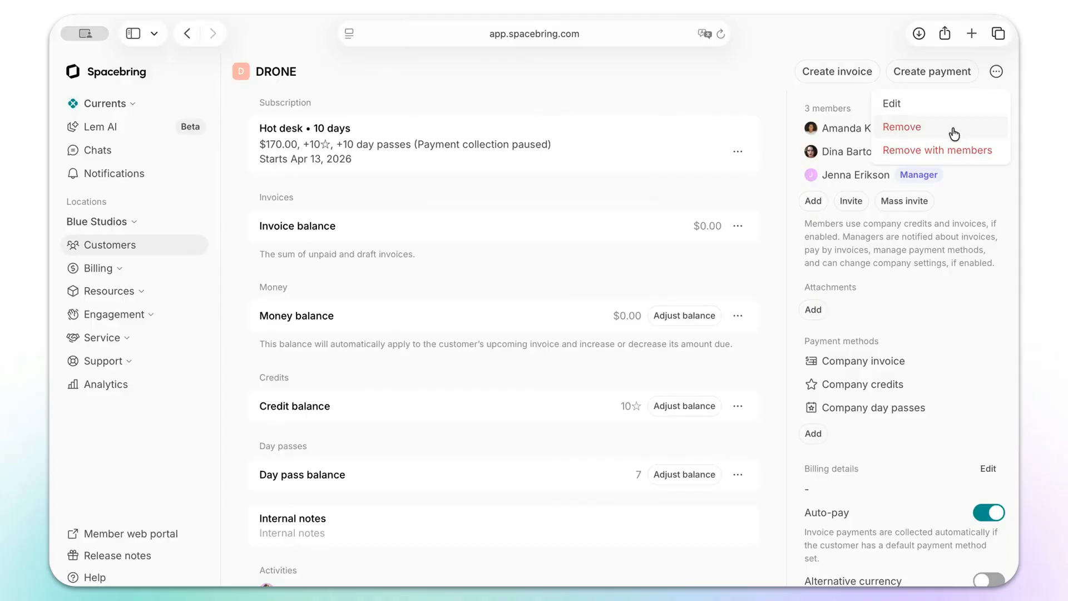
click(973, 157)
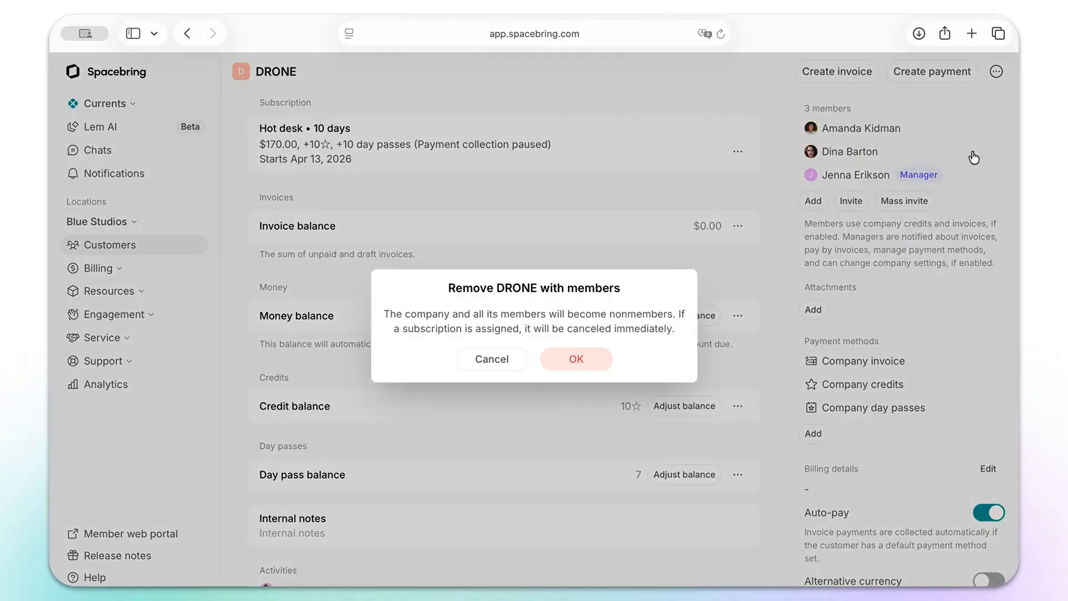
click(586, 363)
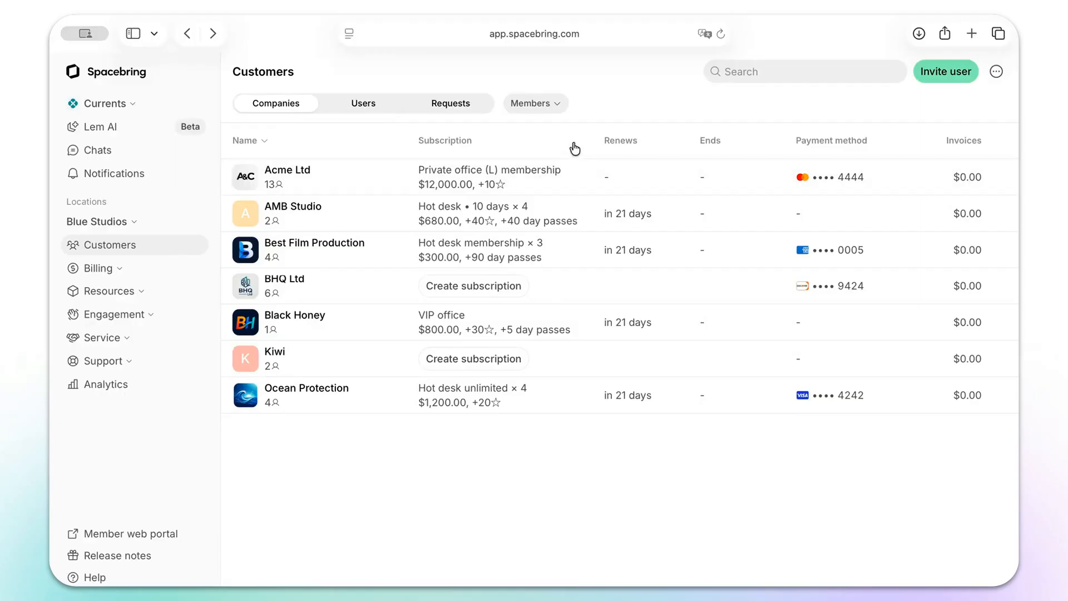
- Filter the companies list to nonmembers, open DRONE, and delete the company
click(560, 113)
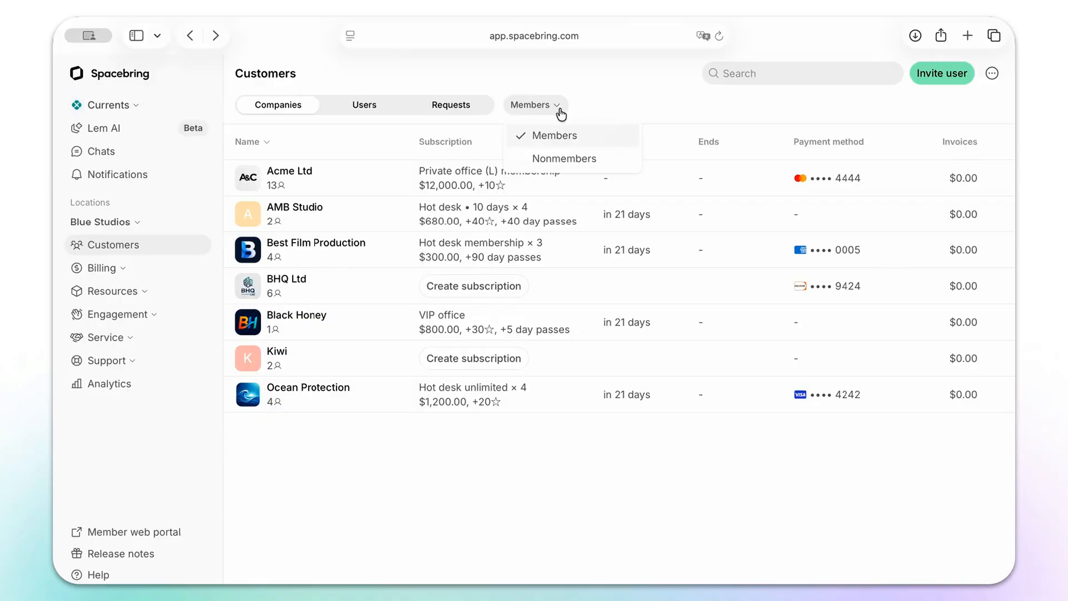
click(570, 160)
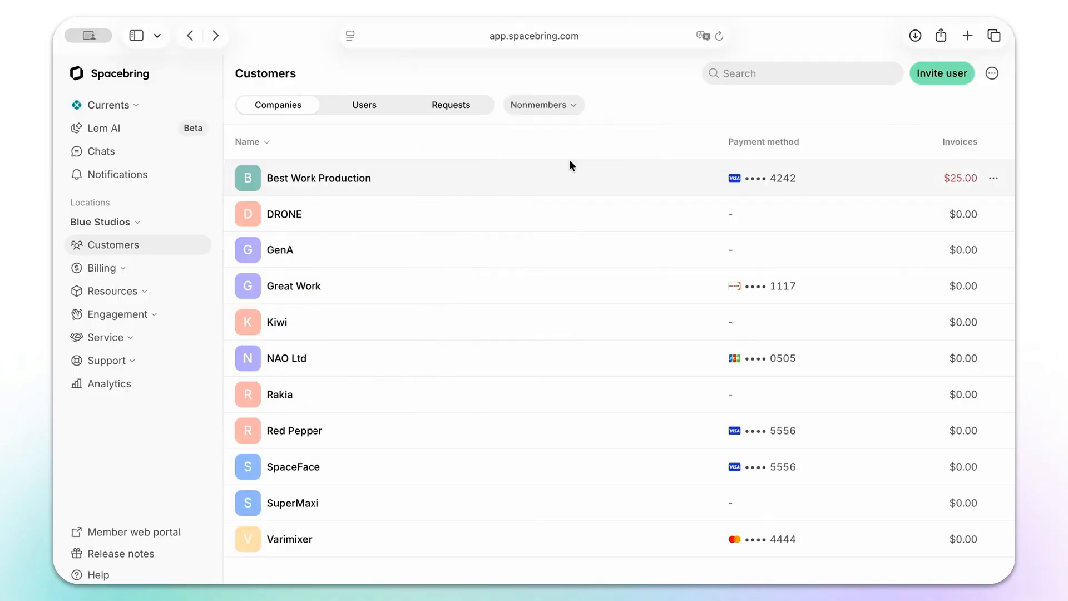
click(579, 214)
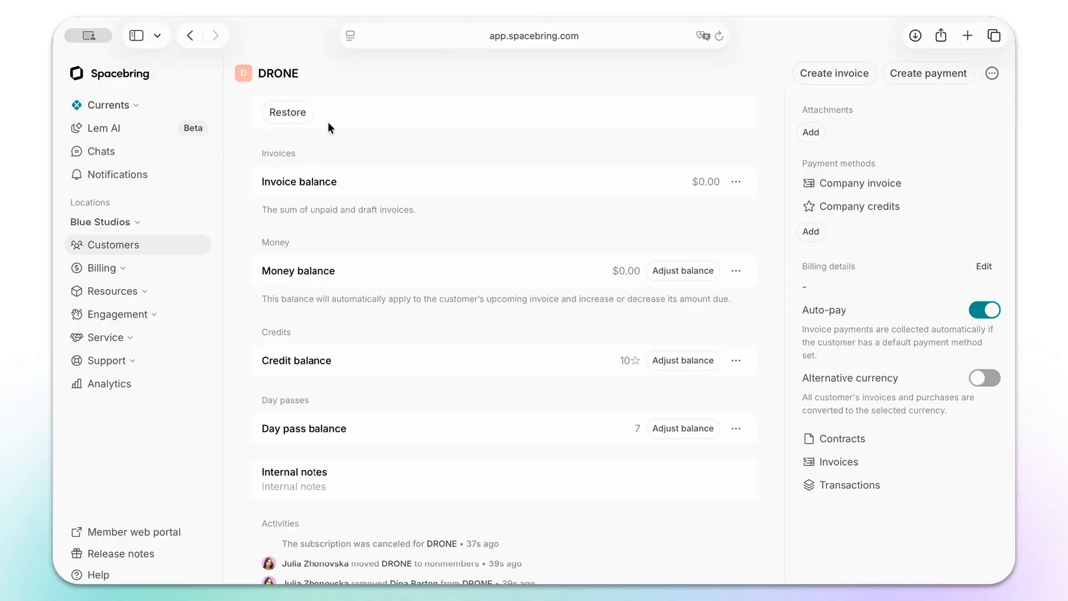
click(991, 78)
click(955, 131)
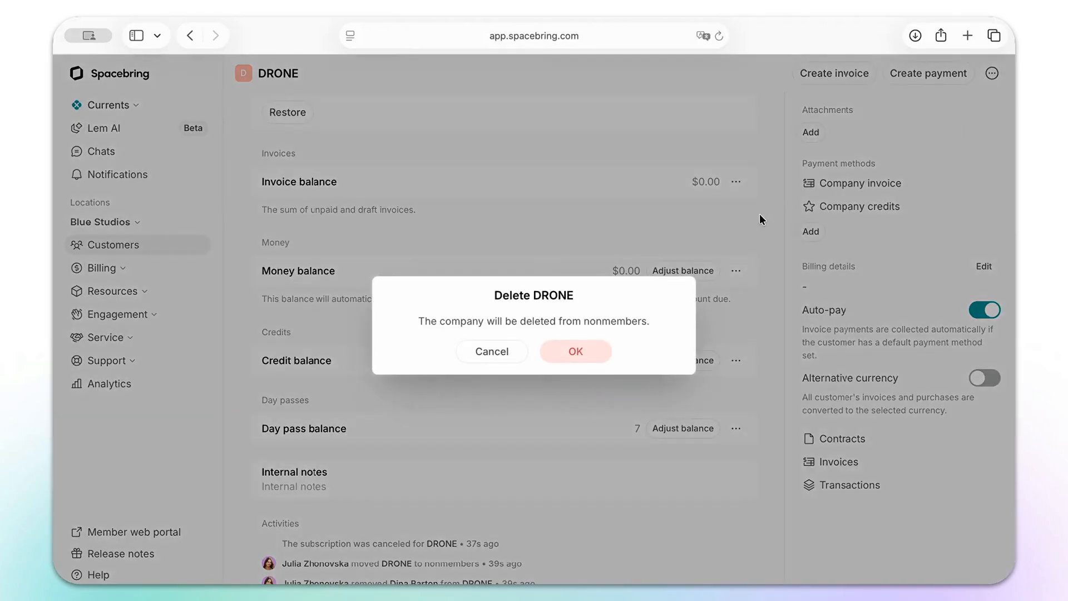
click(584, 353)
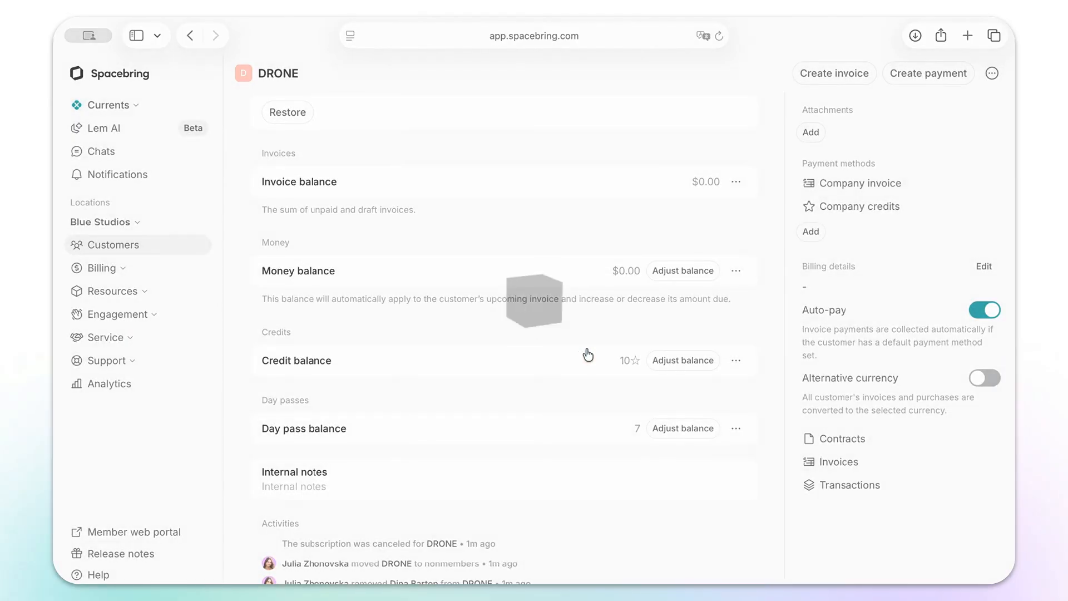